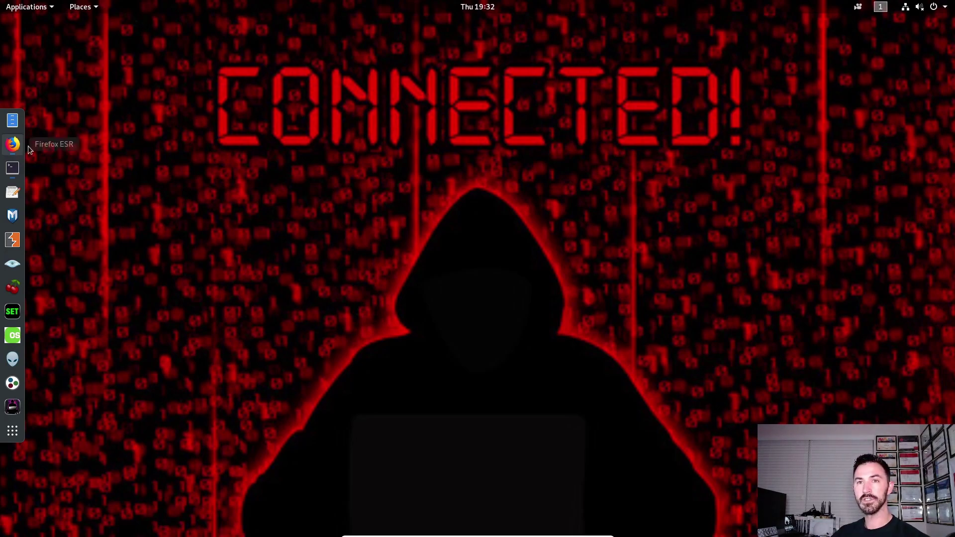
Bring Firefox forward and go to the Angry IP Scanner download page on angryip.org.
{"action": "left_click", "coordinate": [12, 145]}
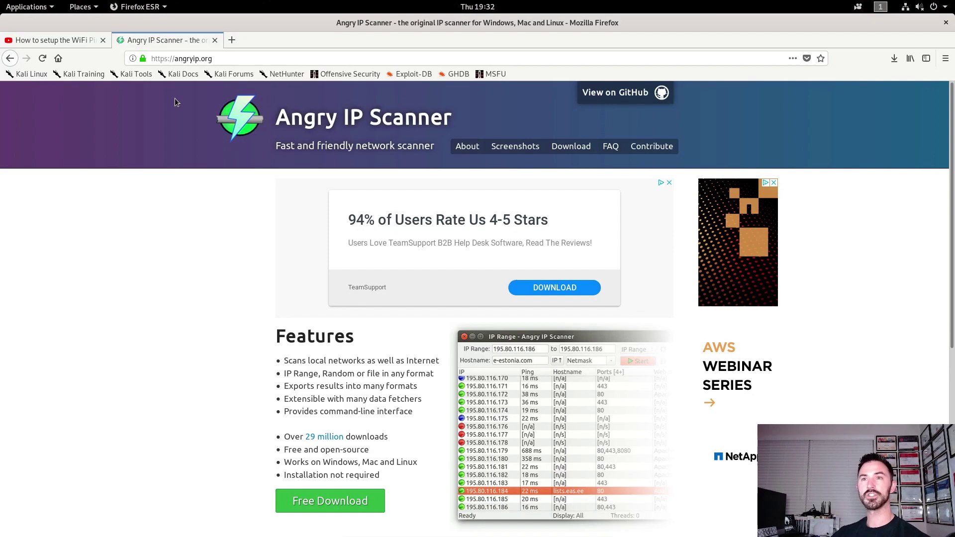
{"action": "scroll", "coordinate": [167, 278], "scroll_direction": "down", "scroll_amount": 4}
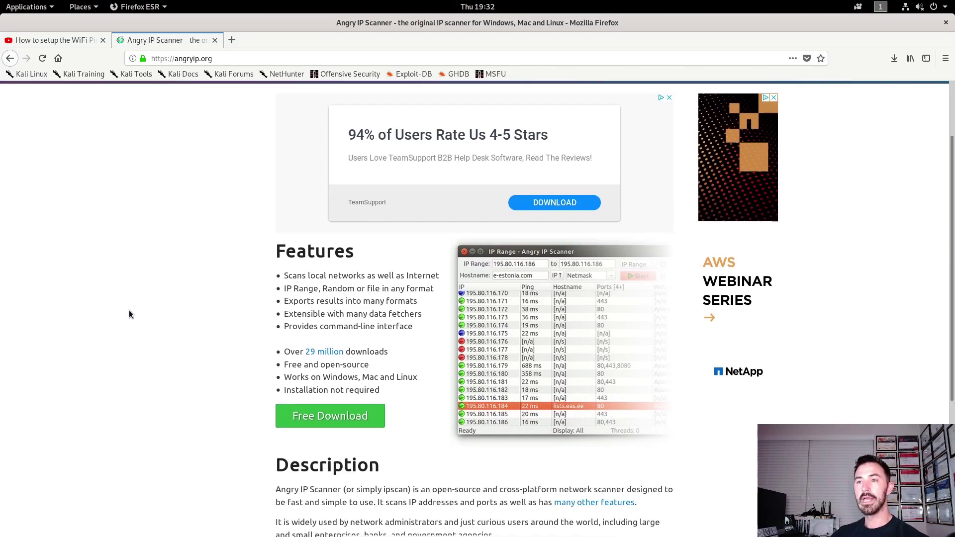
{"action": "scroll", "coordinate": [125, 317], "scroll_direction": "down", "scroll_amount": 3}
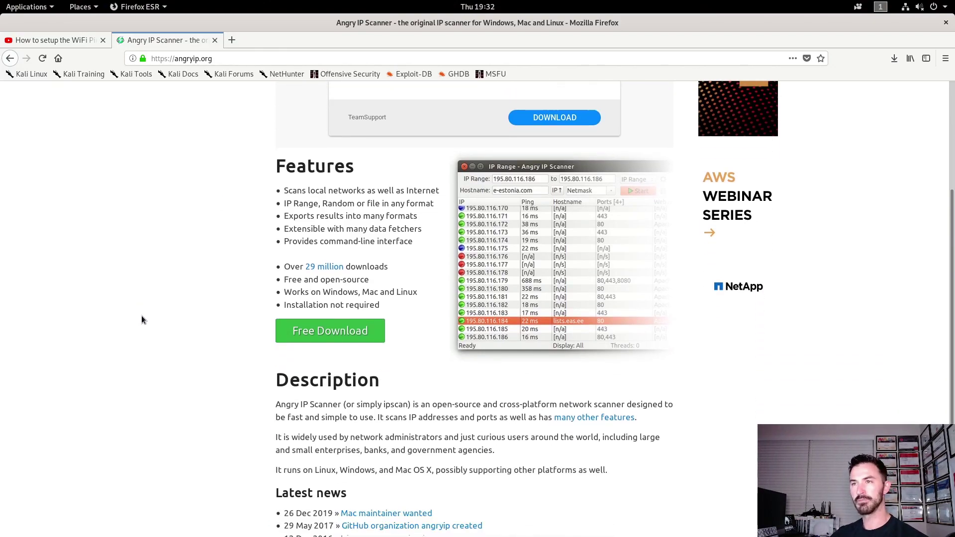
{"action": "left_click", "coordinate": [336, 334]}
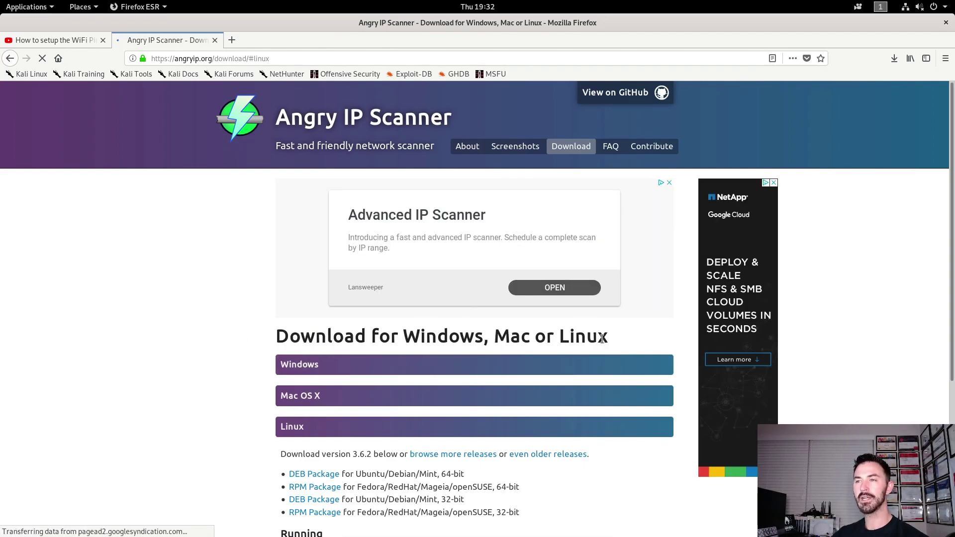
Start downloading the 64-bit DEB Package for Ubuntu/Debian/Mint (ipscan_3.6.2_amd64.deb).
{"action": "double_click", "coordinate": [585, 338]}
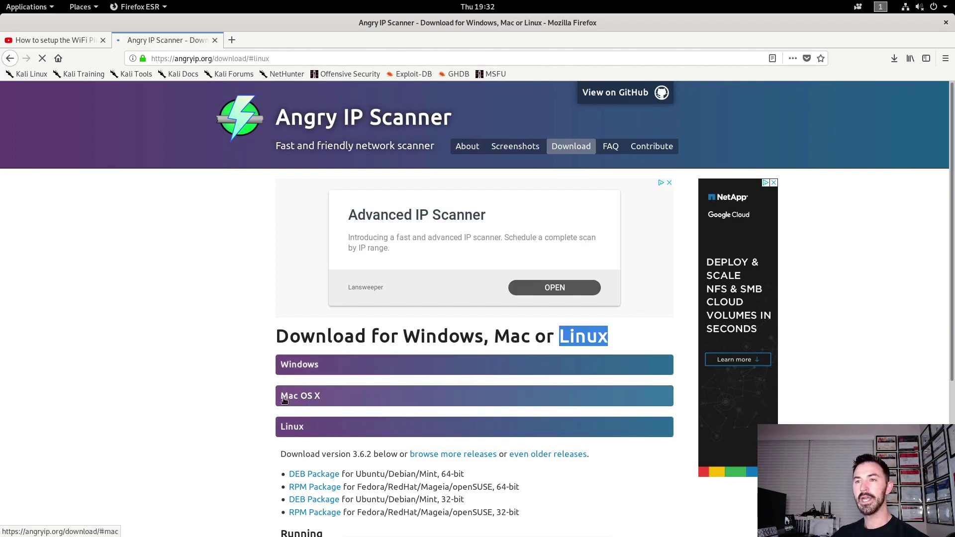
{"action": "scroll", "coordinate": [431, 418], "scroll_direction": "down", "scroll_amount": 2}
{"action": "double_click", "coordinate": [403, 417]}
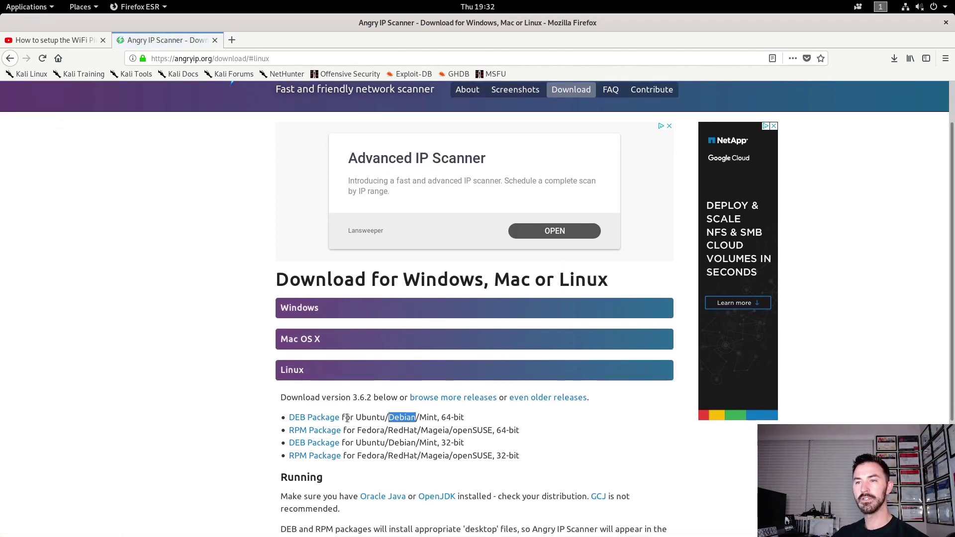
{"action": "left_click", "coordinate": [315, 419]}
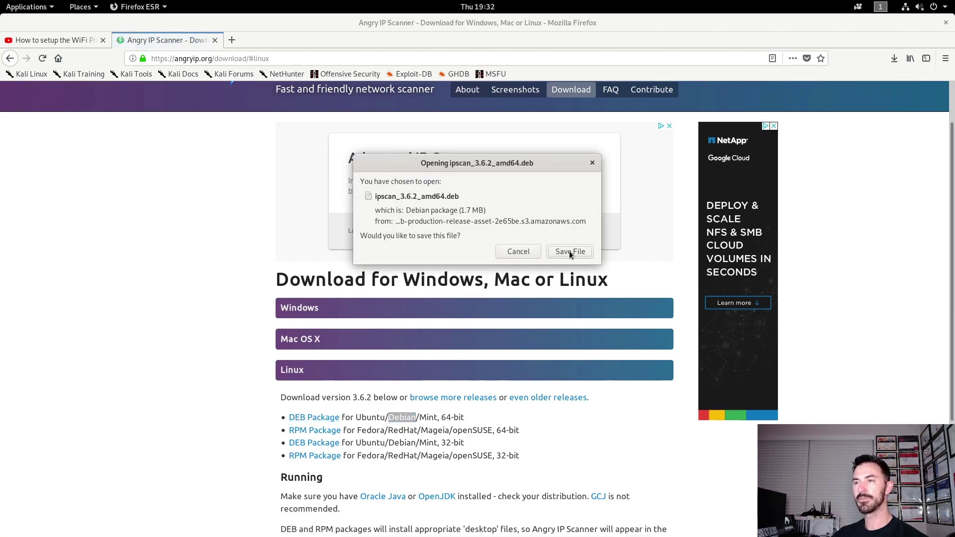
Save ipscan_3.6.2_amd64.deb to Downloads, view it in its folder, then minimize the file manager and Firefox.
{"action": "left_click", "coordinate": [570, 252]}
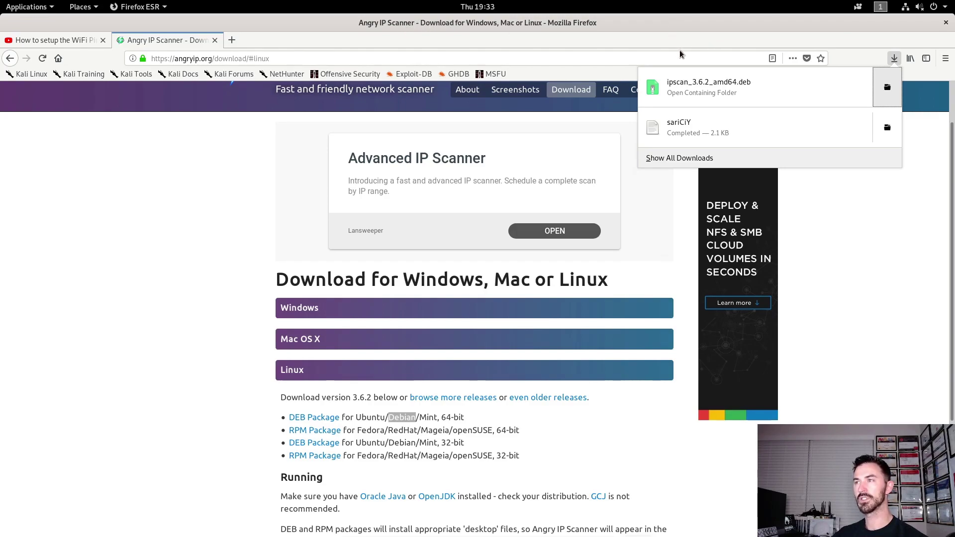
{"action": "left_click", "coordinate": [888, 87]}
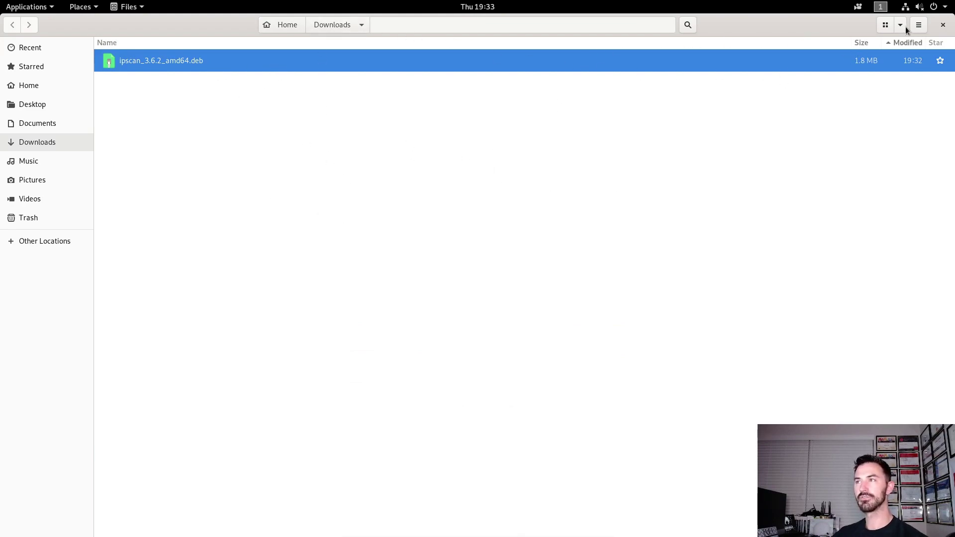
{"action": "right_click", "coordinate": [840, 26]}
{"action": "left_click", "coordinate": [849, 46]}
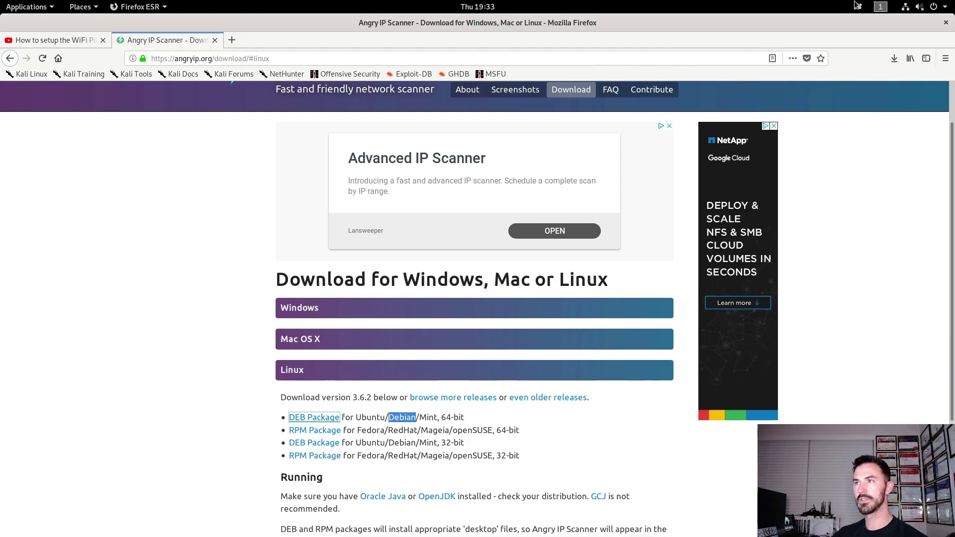
{"action": "right_click", "coordinate": [829, 25]}
Minimize Firefox and the old terminal, then open a new GNOME Terminal window centred on screen.
{"action": "left_click", "coordinate": [842, 41]}
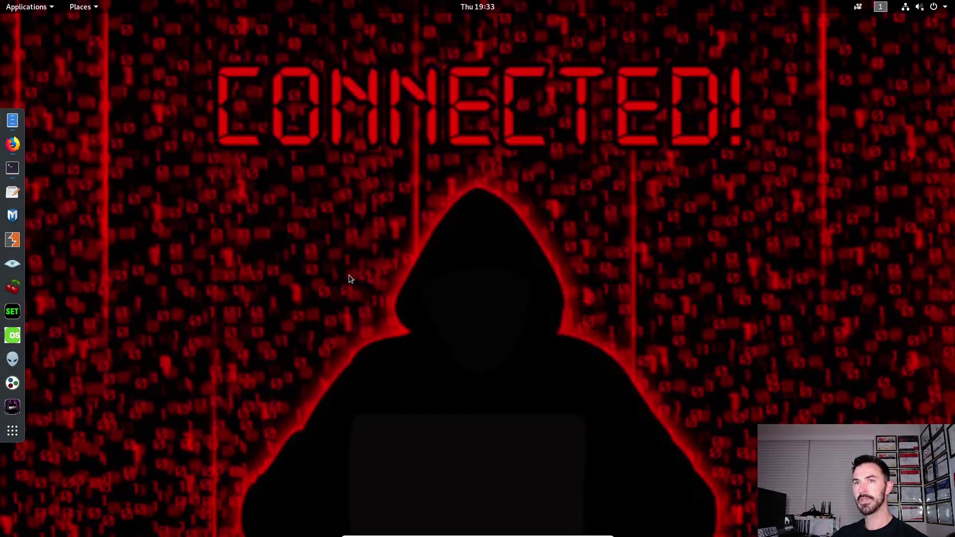
{"action": "left_click", "coordinate": [13, 168]}
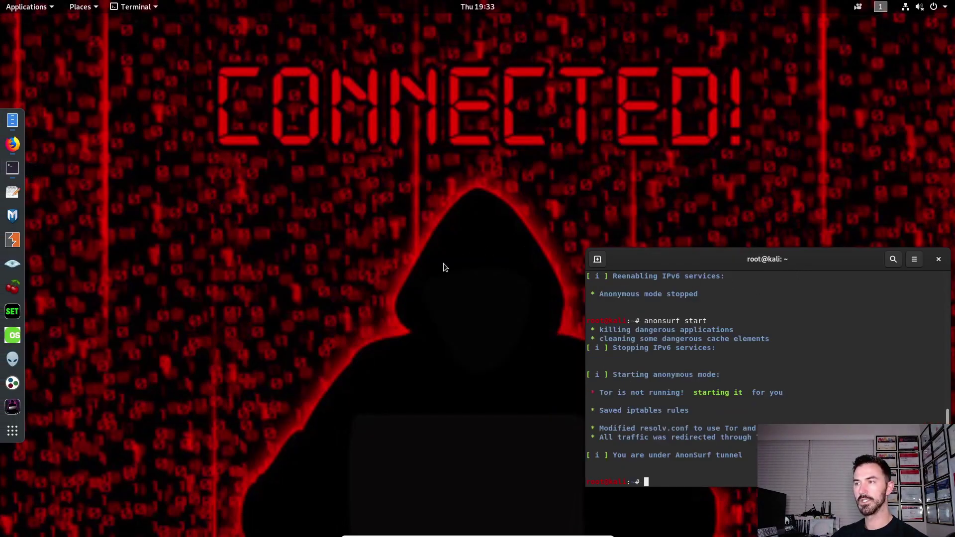
{"action": "right_click", "coordinate": [849, 252]}
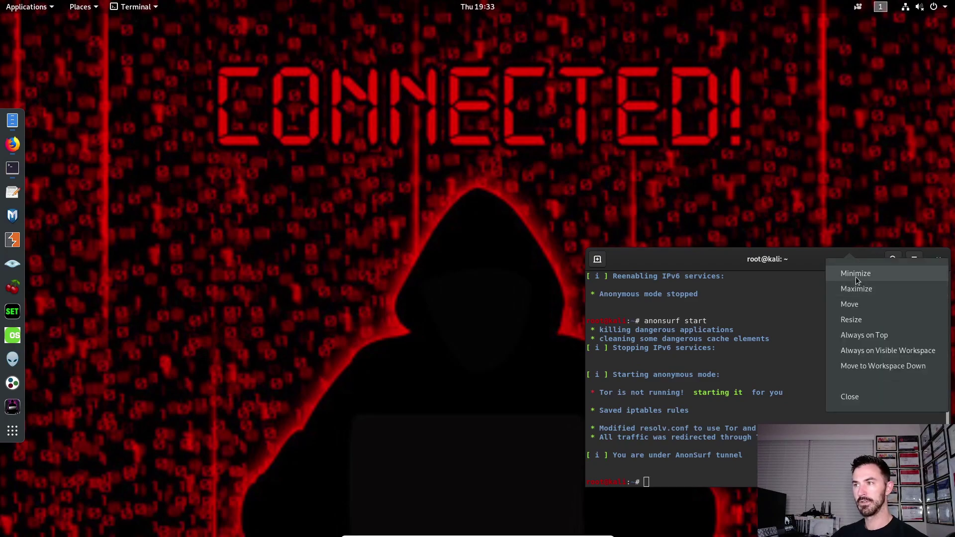
{"action": "left_click", "coordinate": [856, 274]}
{"action": "right_click", "coordinate": [12, 168]}
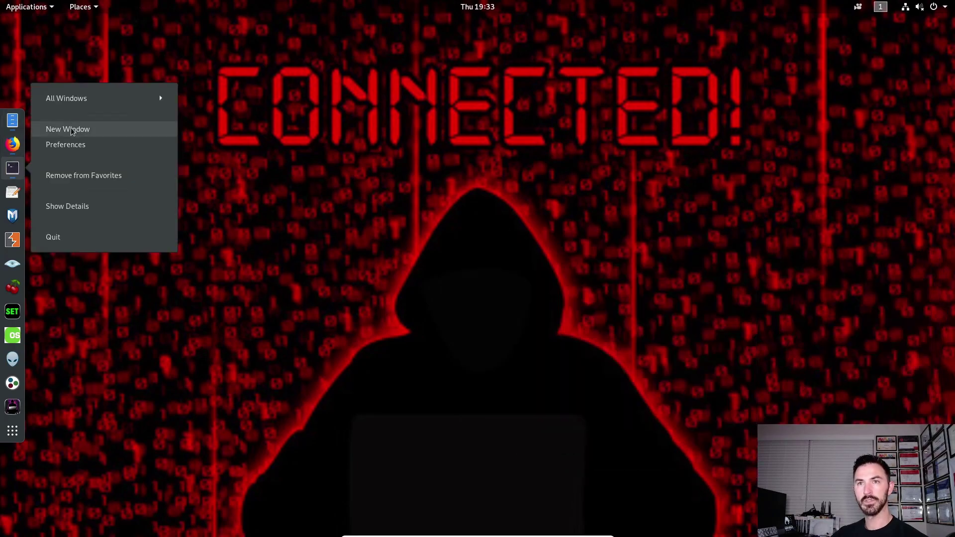
{"action": "left_click", "coordinate": [69, 128]}
{"action": "left_click_drag", "start_coordinate": [328, 38], "coordinate": [443, 192]}
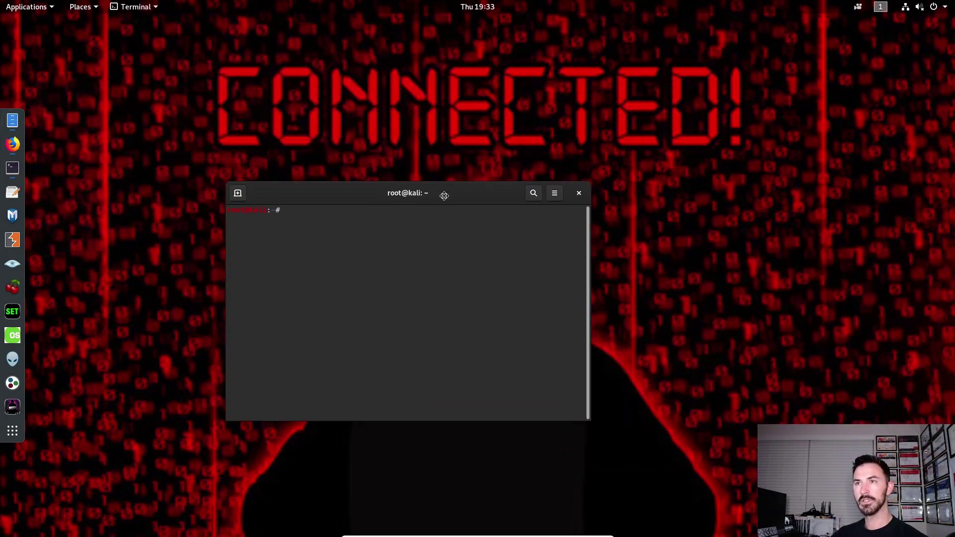
Zoom the new terminal's text in four steps and move the window up and left.
{"action": "left_click", "coordinate": [555, 199]}
{"action": "left_click", "coordinate": [565, 223]}
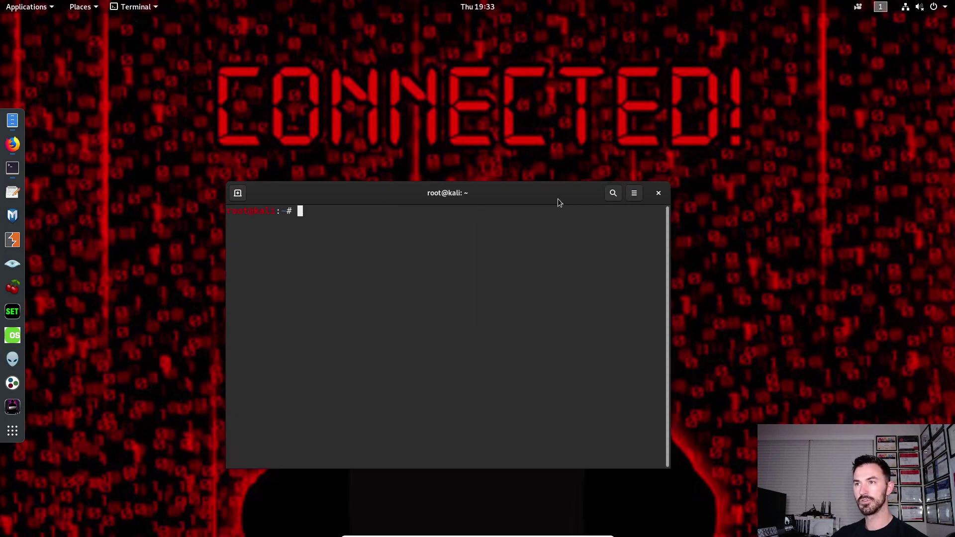
{"action": "left_click", "coordinate": [634, 194]}
{"action": "left_click", "coordinate": [645, 223]}
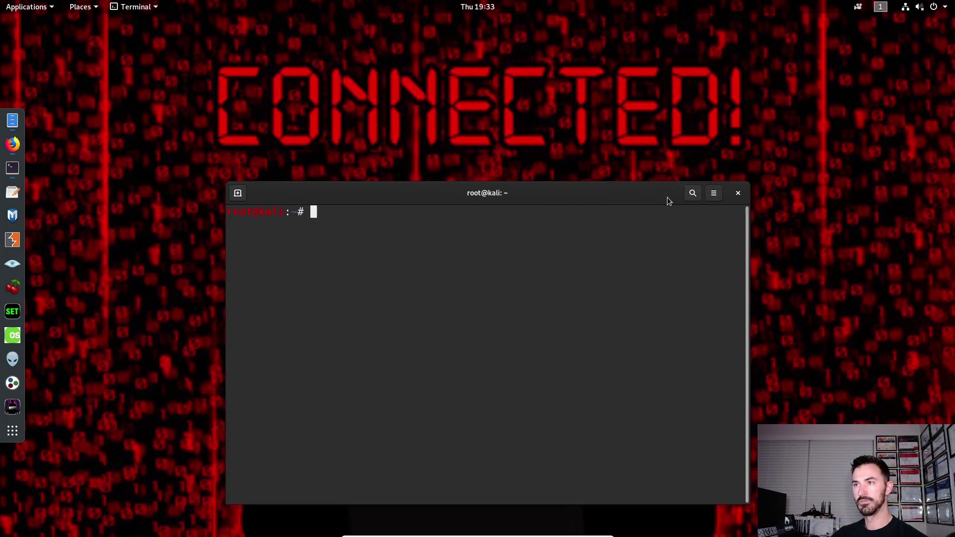
{"action": "left_click", "coordinate": [714, 193]}
{"action": "left_click", "coordinate": [724, 223]}
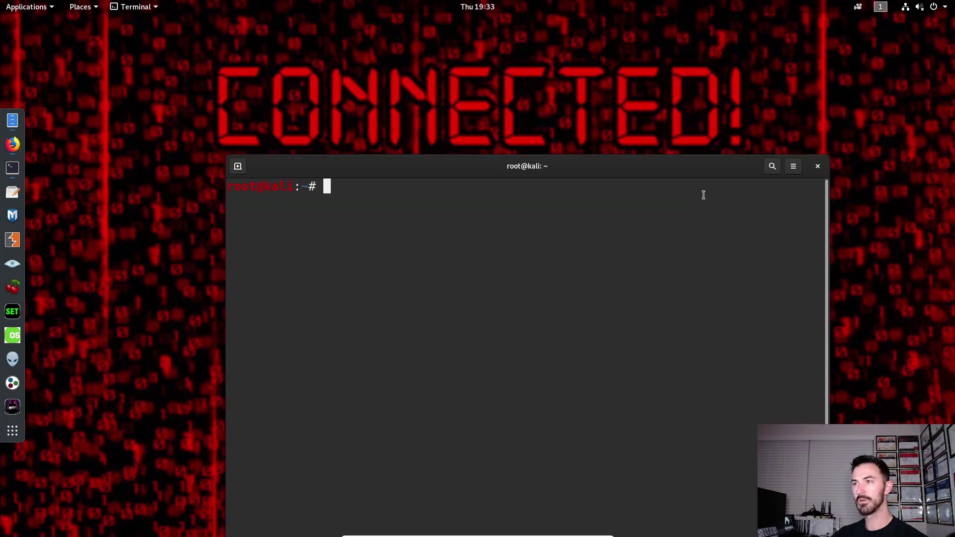
{"action": "left_click_drag", "start_coordinate": [557, 165], "coordinate": [513, 75]}
{"action": "left_click", "coordinate": [670, 74]}
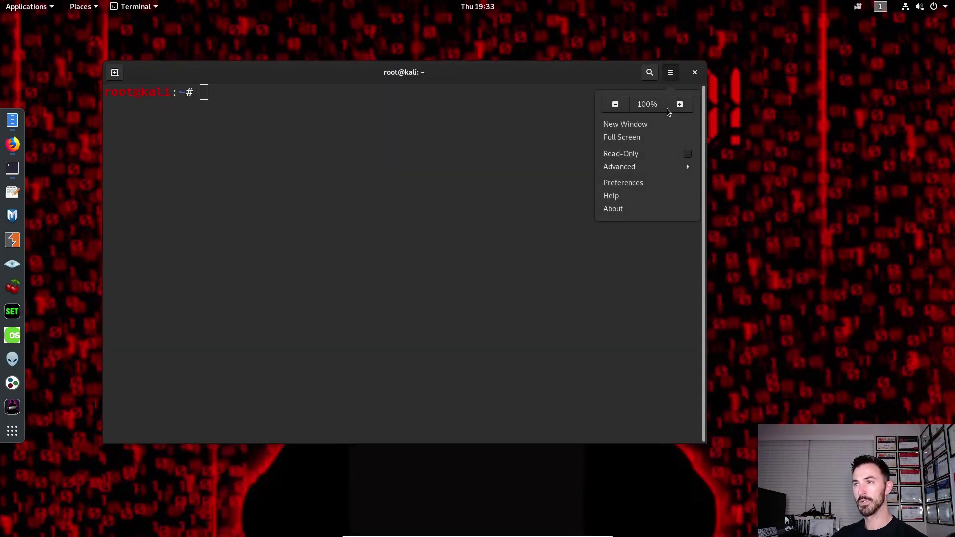
{"action": "left_click", "coordinate": [682, 106]}
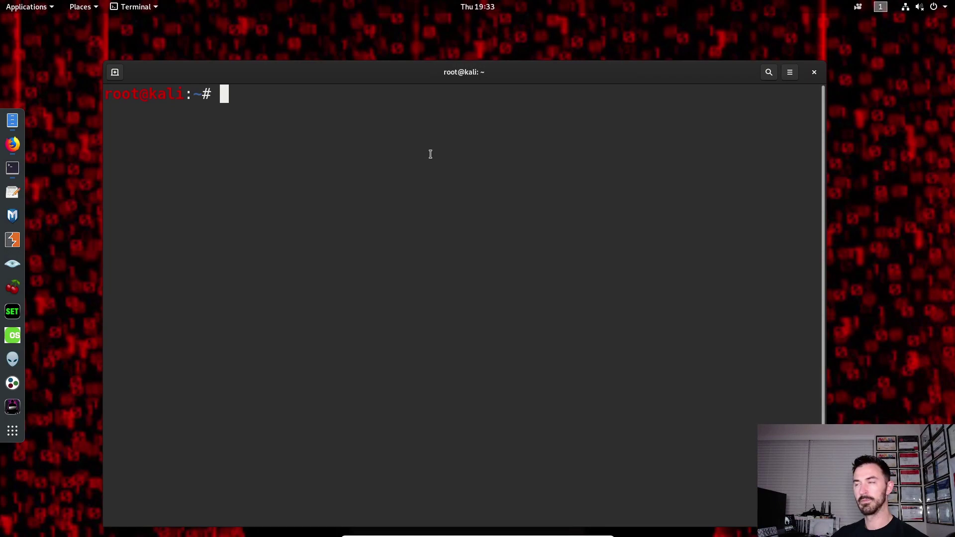
List the home folder, change into Downloads/, and list the ipscan_3.6.2_amd64.deb package there.
{"action": "type", "text": "ls"}
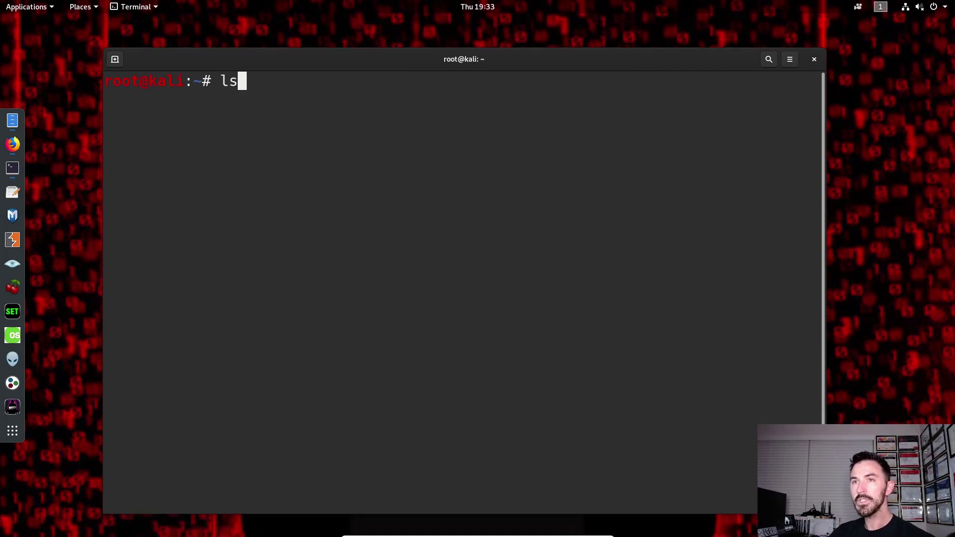
{"action": "key", "text": "Return"}
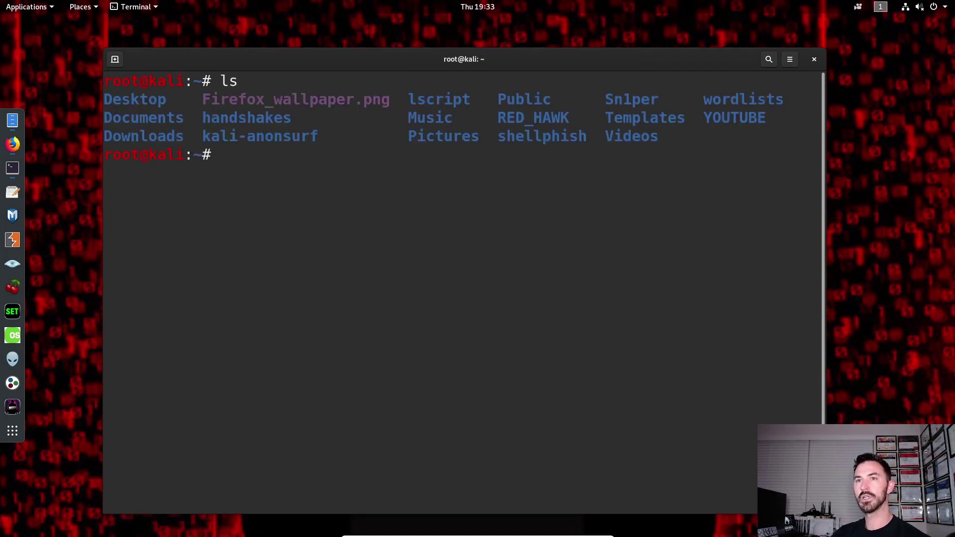
{"action": "type", "text": "cd "}
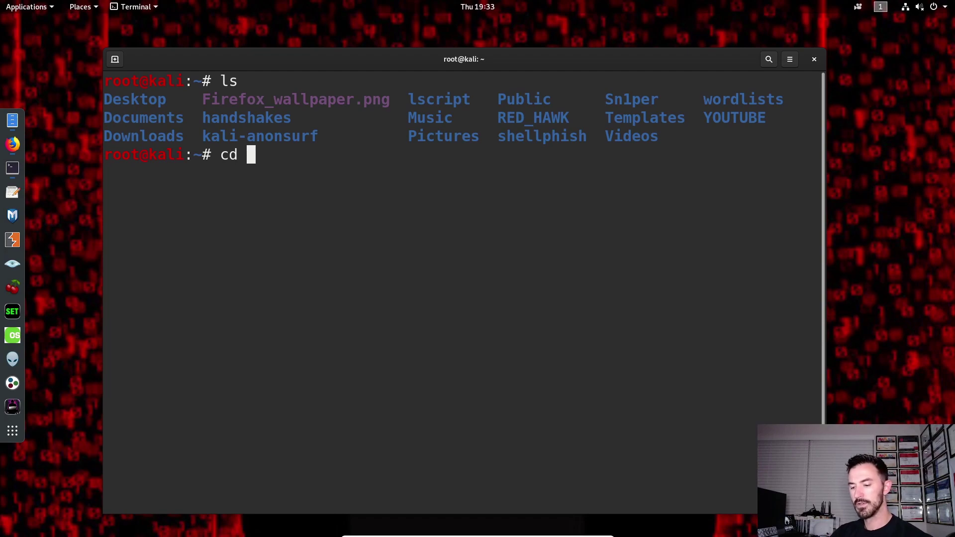
{"action": "type", "text": "Down"}
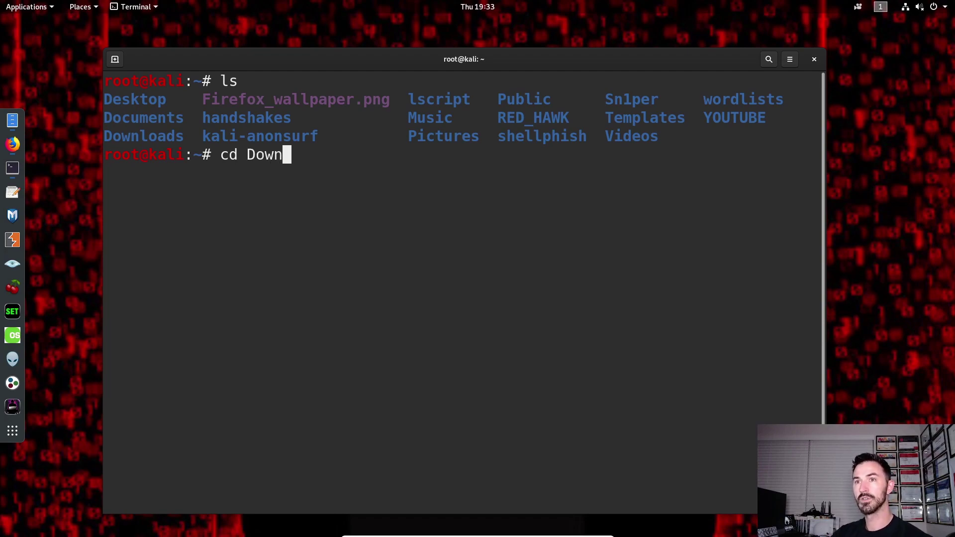
{"action": "key", "text": "Tab"}
{"action": "key", "text": "Return"}
{"action": "type", "text": "ls"}
{"action": "key", "text": "Return"}
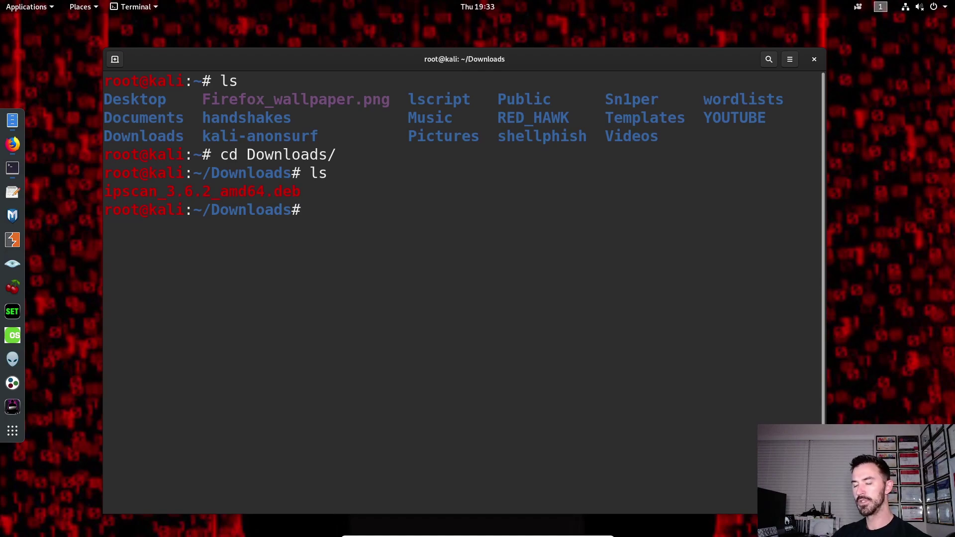
Run dpkg -i ipscan_3.6.2_amd64.deb, pasting in the copied package file name.
{"action": "type", "text": "d"}
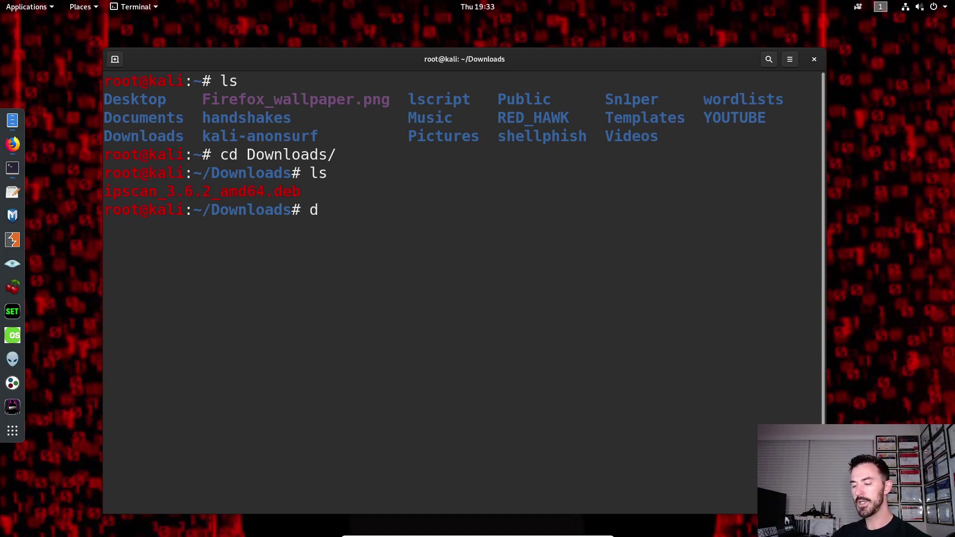
{"action": "type", "text": "pkg "}
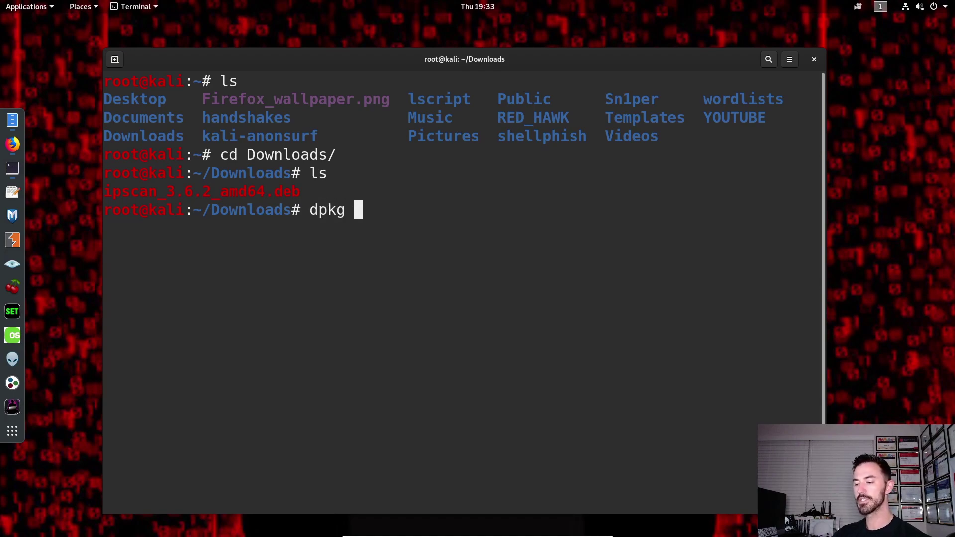
{"action": "type", "text": "-i"}
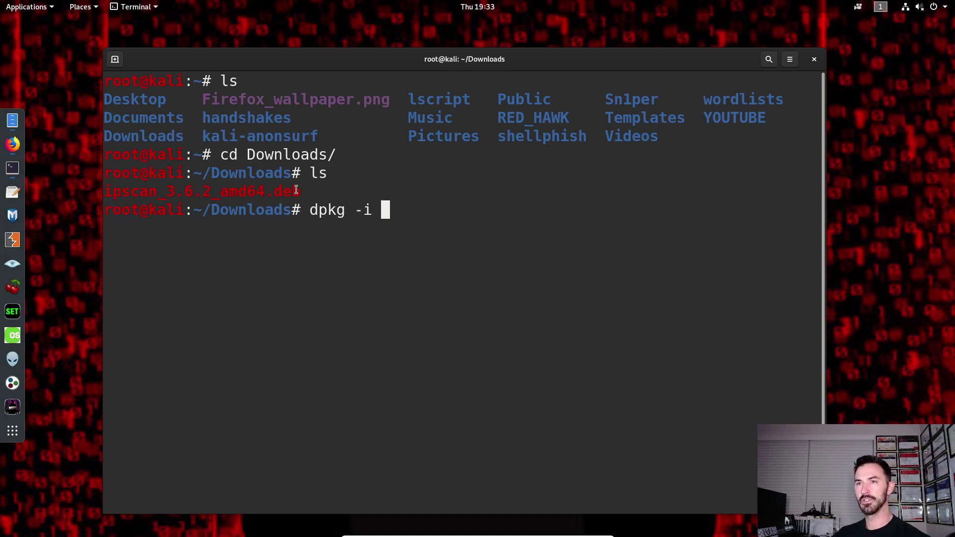
{"action": "left_click_drag", "start_coordinate": [300, 192], "coordinate": [105, 193]}
{"action": "right_click", "coordinate": [124, 198]}
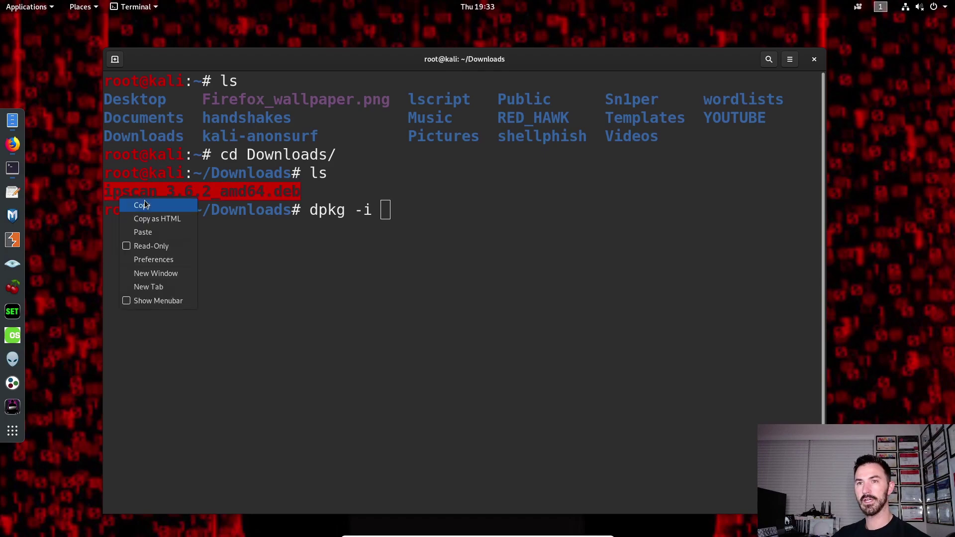
{"action": "left_click", "coordinate": [144, 202]}
{"action": "right_click", "coordinate": [440, 225]}
{"action": "left_click", "coordinate": [467, 260]}
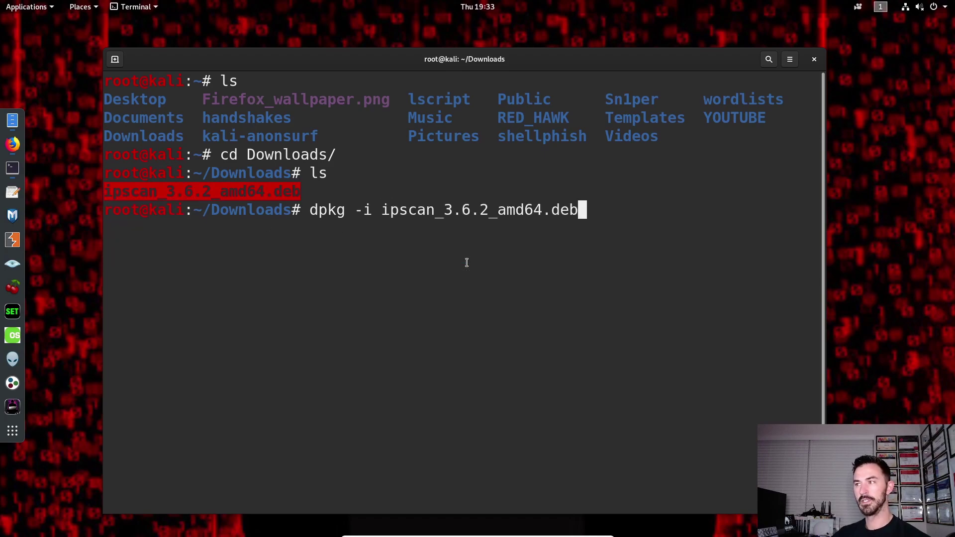
{"action": "key", "text": "Return"}
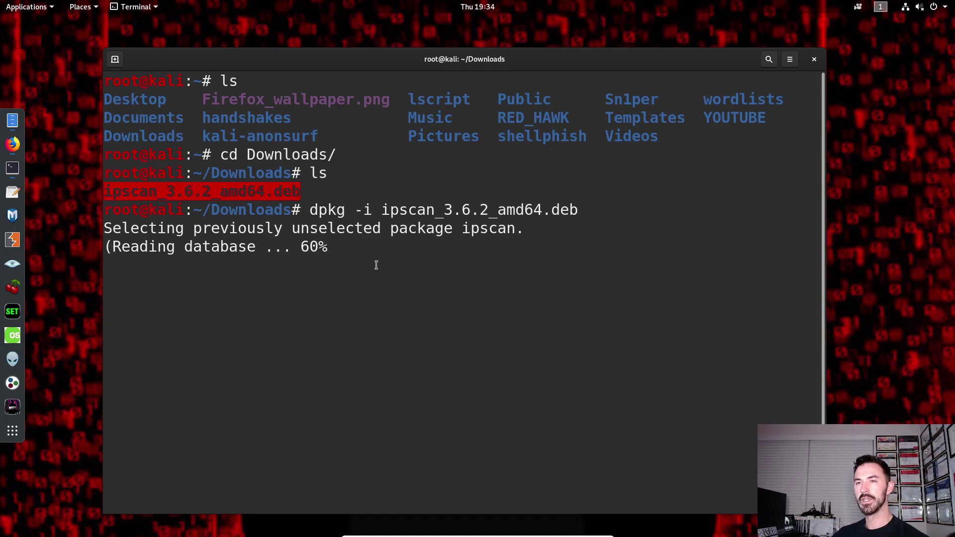
Open a second terminal window and run ifconfig.
{"action": "right_click", "coordinate": [12, 167]}
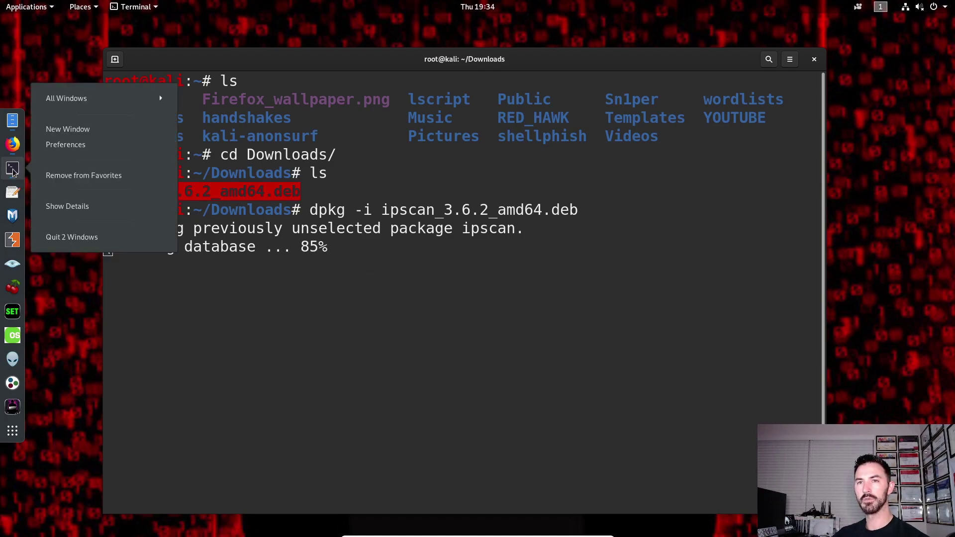
{"action": "left_click", "coordinate": [64, 128]}
{"action": "left_click_drag", "start_coordinate": [260, 79], "coordinate": [609, 170]}
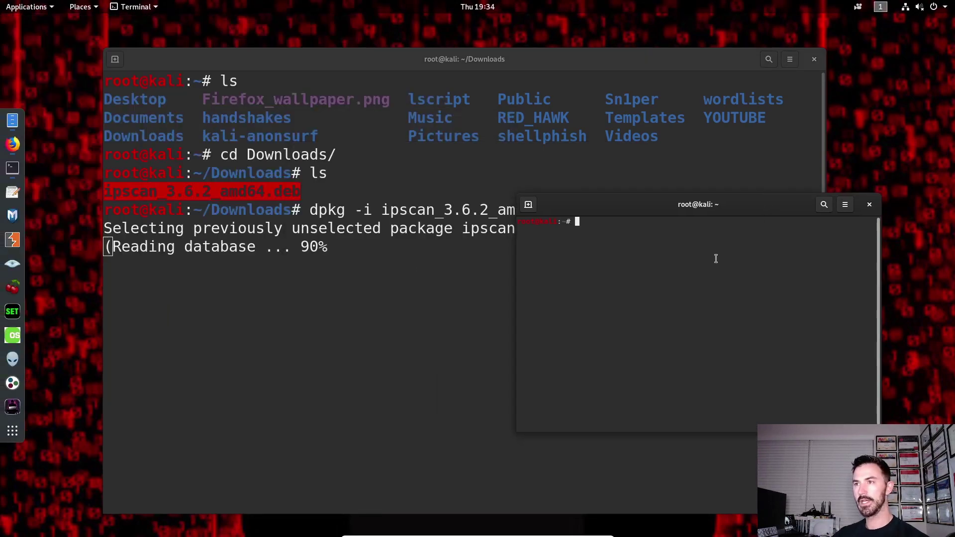
{"action": "type", "text": "ifocn"}
{"action": "type", "text": "fi"}
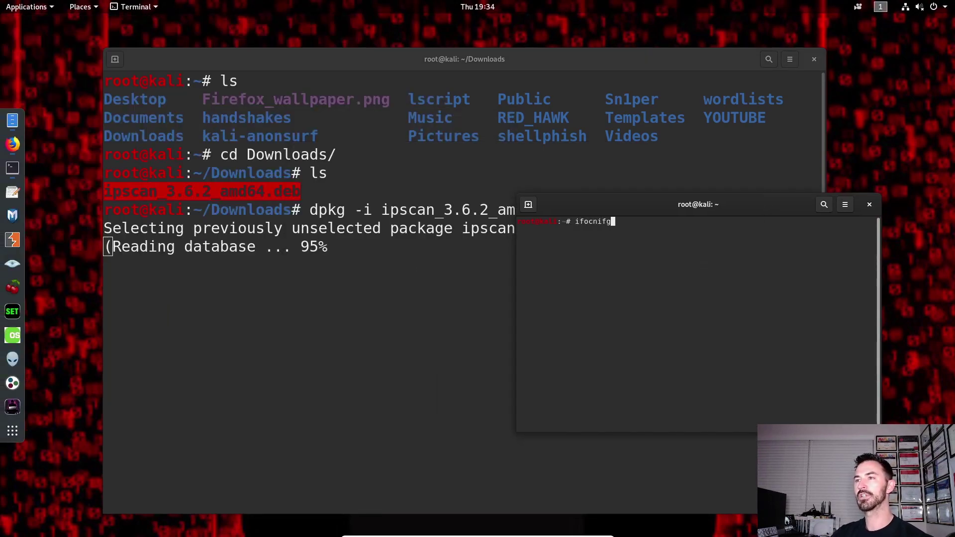
{"action": "key", "text": "BackSpace"}
{"action": "key", "text": "BackSpace"}
{"action": "key", "text": "BackSpace"}
{"action": "key", "text": "BackSpace"}
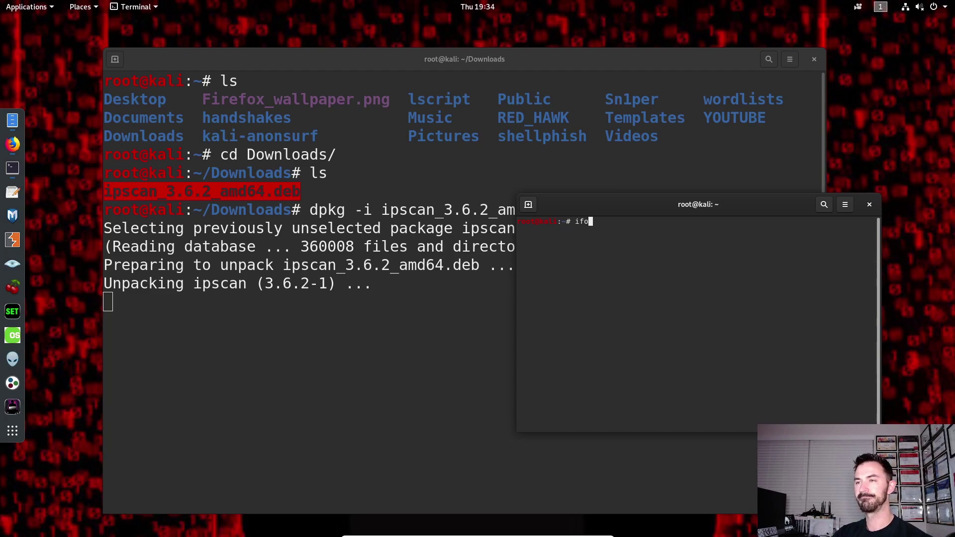
{"action": "key", "text": "BackSpace"}
{"action": "type", "text": "config"}
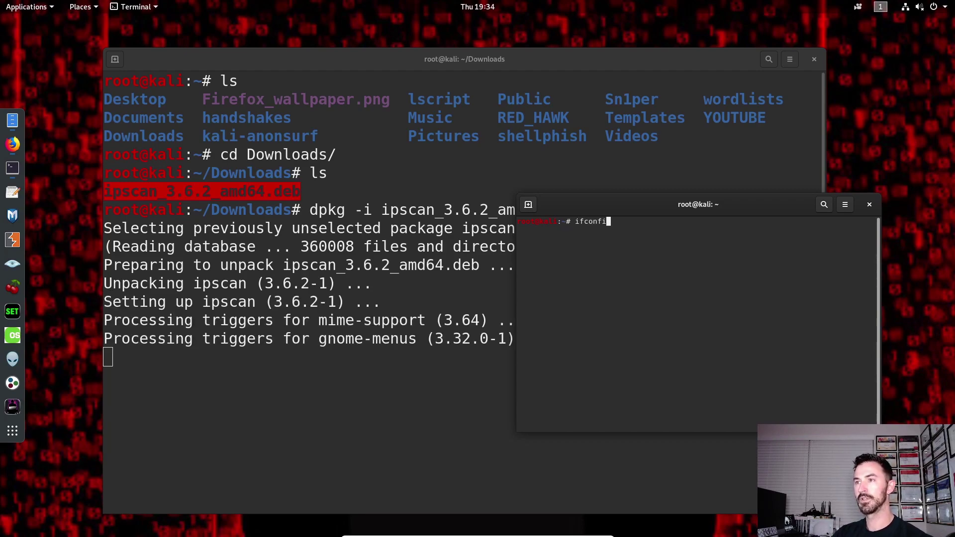
{"action": "key", "text": "Return"}
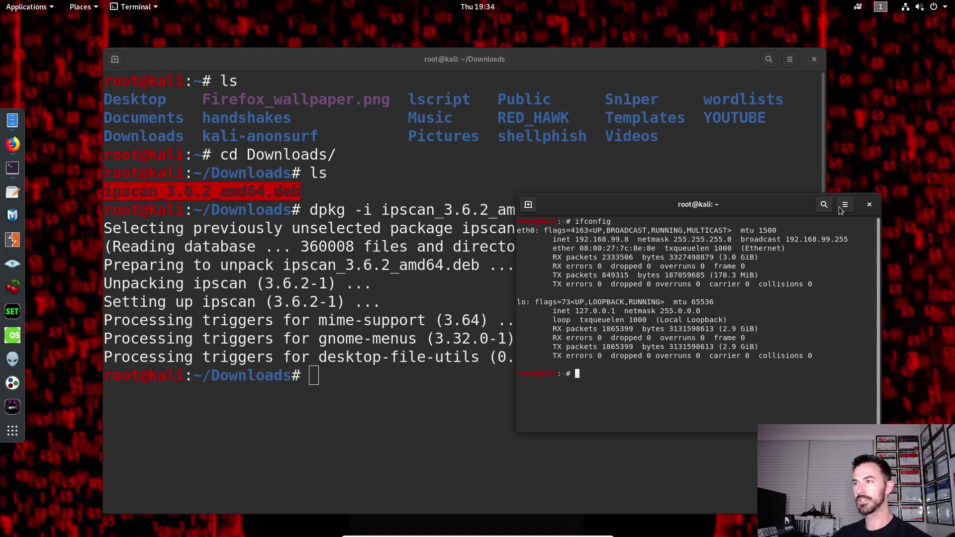
Enlarge the second terminal's text three steps and highlight eth0's address 192.168.99.8.
{"action": "left_click", "coordinate": [846, 205]}
{"action": "left_click", "coordinate": [854, 236]}
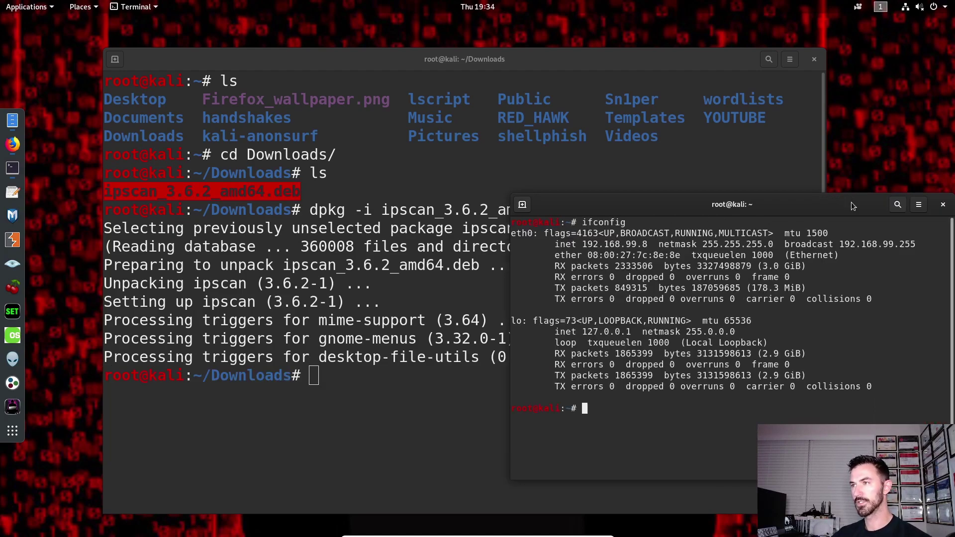
{"action": "left_click", "coordinate": [919, 212]}
{"action": "left_click", "coordinate": [929, 238]}
{"action": "left_click_drag", "start_coordinate": [836, 192], "coordinate": [664, 146]}
{"action": "left_click", "coordinate": [828, 158]}
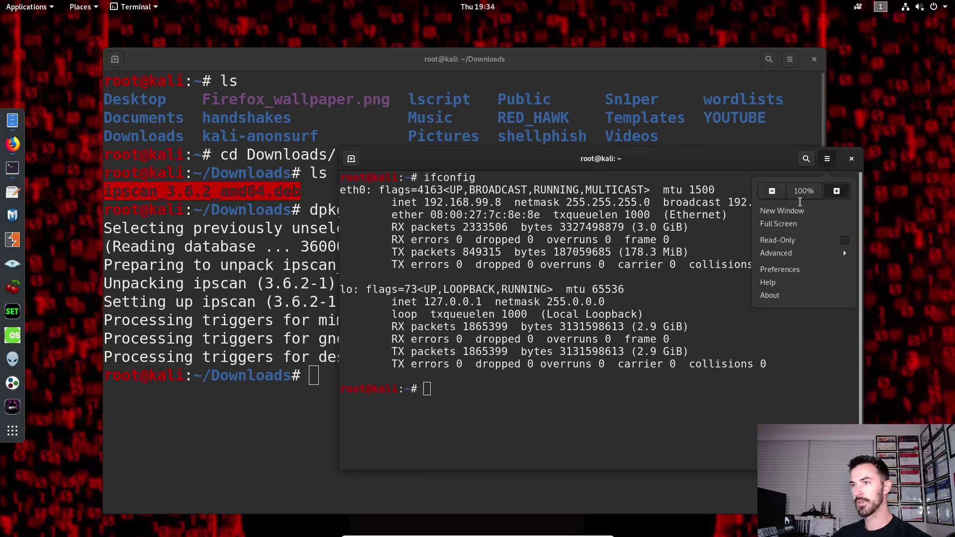
{"action": "left_click", "coordinate": [837, 191]}
{"action": "left_click_drag", "start_coordinate": [525, 210], "coordinate": [437, 209]}
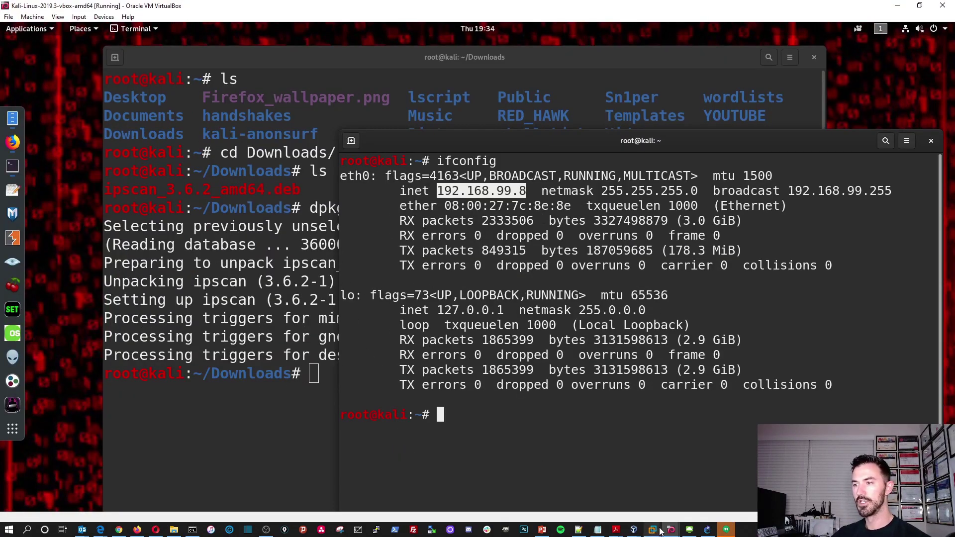
Switch briefly to the Parrot Security VM and then back to Kali.
{"action": "mouse_move", "coordinate": [661, 531]}
{"action": "left_click", "coordinate": [564, 490]}
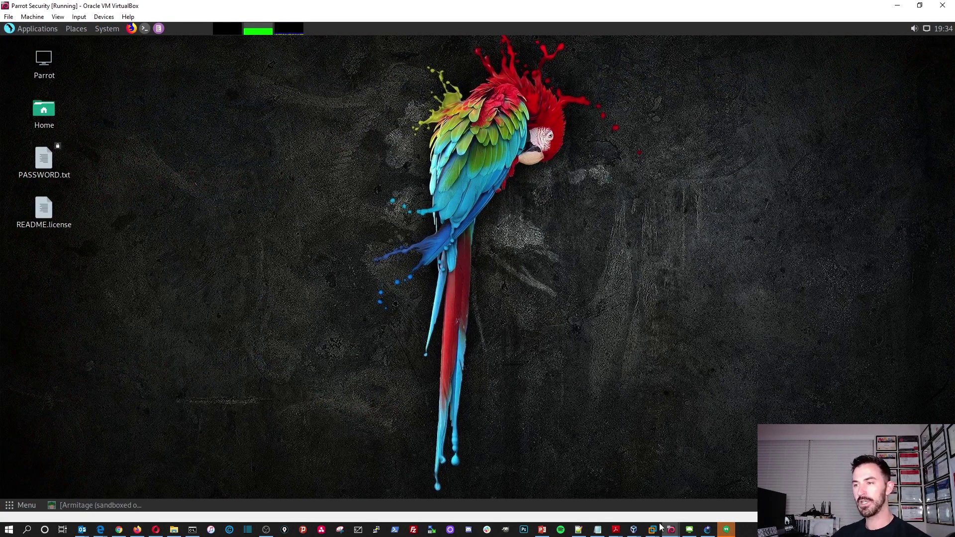
{"action": "mouse_move", "coordinate": [661, 530]}
{"action": "left_click", "coordinate": [749, 490]}
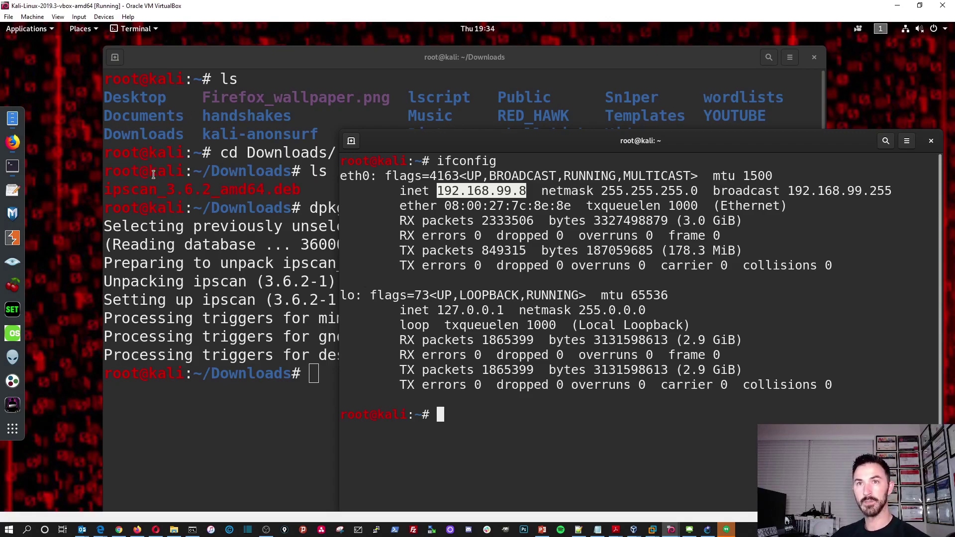
{"action": "left_click", "coordinate": [82, 17]}
{"action": "mouse_move", "coordinate": [144, 52]}
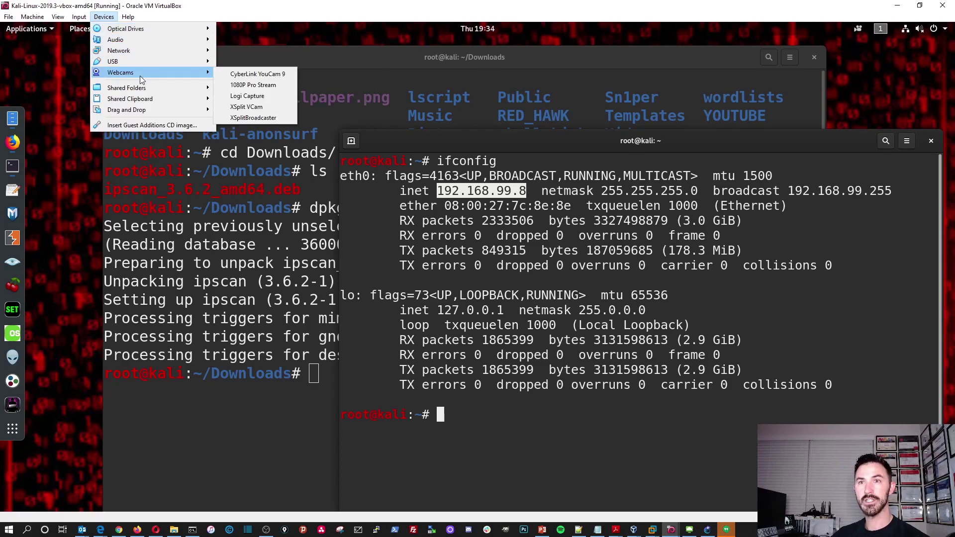
{"action": "left_click", "coordinate": [254, 52]}
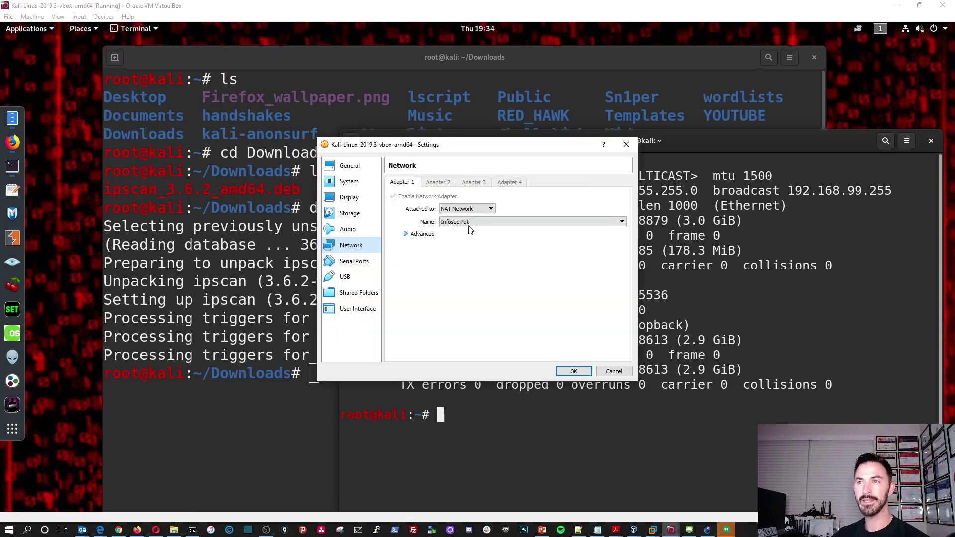
{"action": "left_click", "coordinate": [431, 234]}
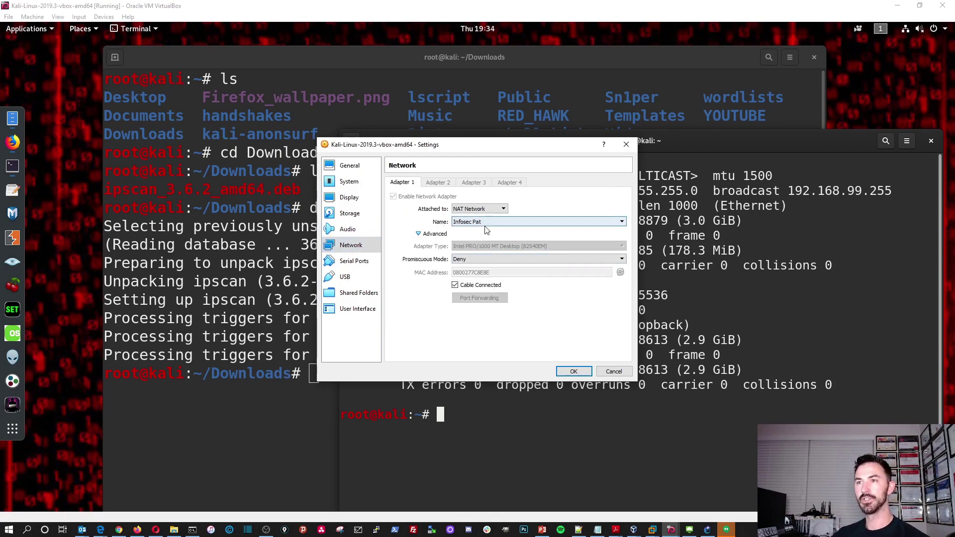
{"action": "left_click", "coordinate": [615, 373]}
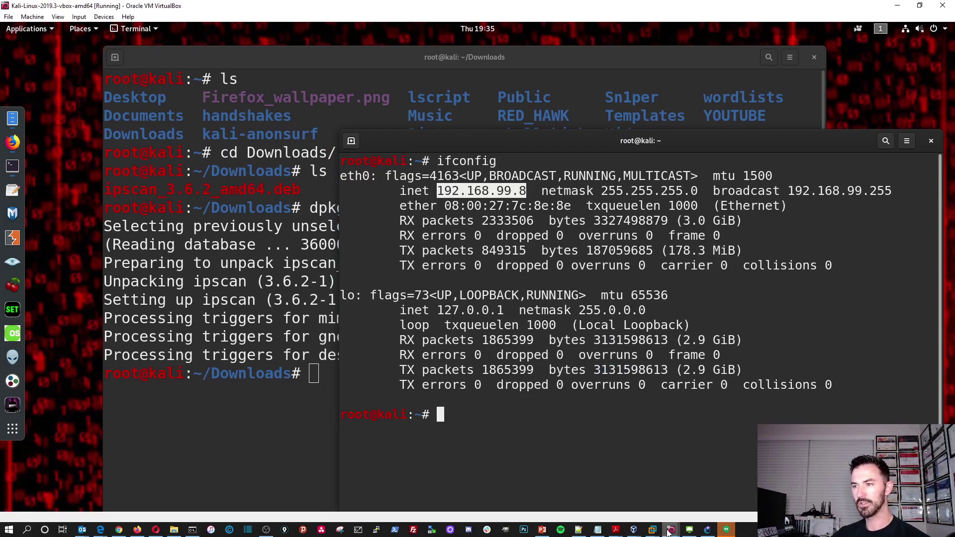
Switch to the Parrot Security VM and review its adapter's attachment types, cancelling without changes.
{"action": "mouse_move", "coordinate": [671, 530]}
{"action": "left_click", "coordinate": [578, 491]}
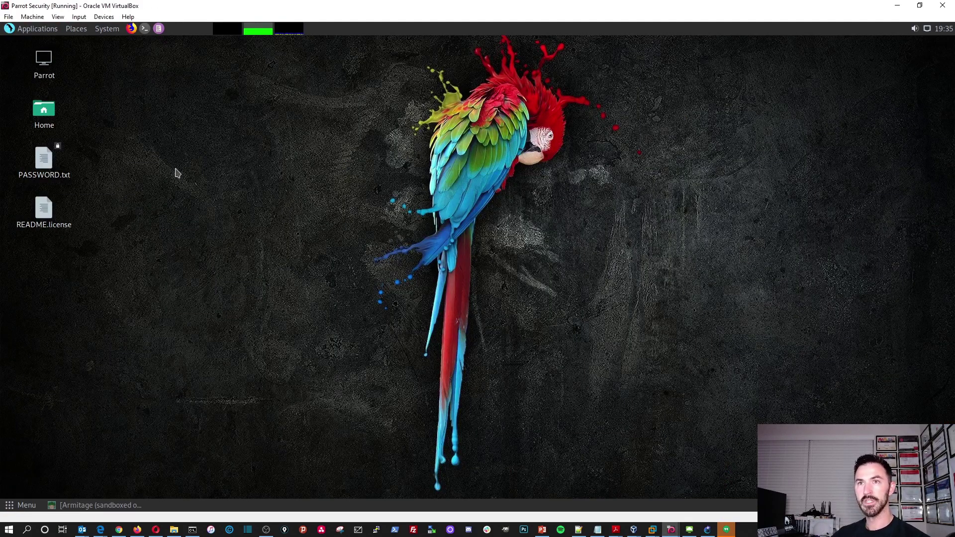
{"action": "left_click", "coordinate": [105, 16]}
{"action": "mouse_move", "coordinate": [111, 31]}
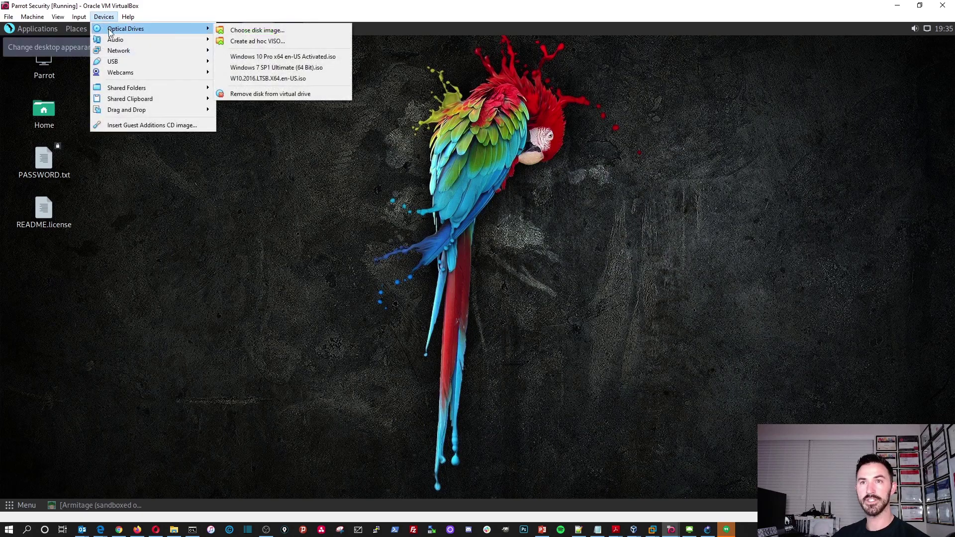
{"action": "left_click", "coordinate": [255, 63]}
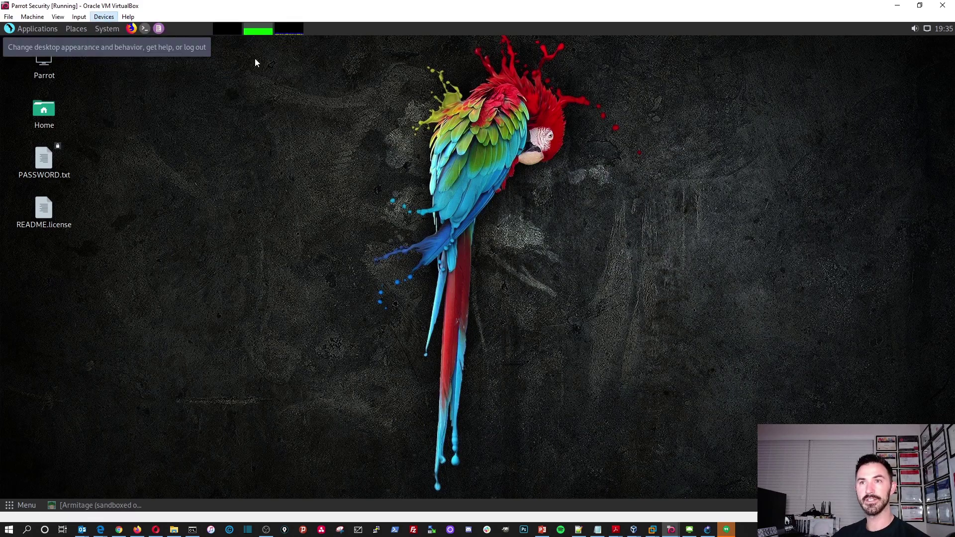
{"action": "left_click", "coordinate": [457, 209]}
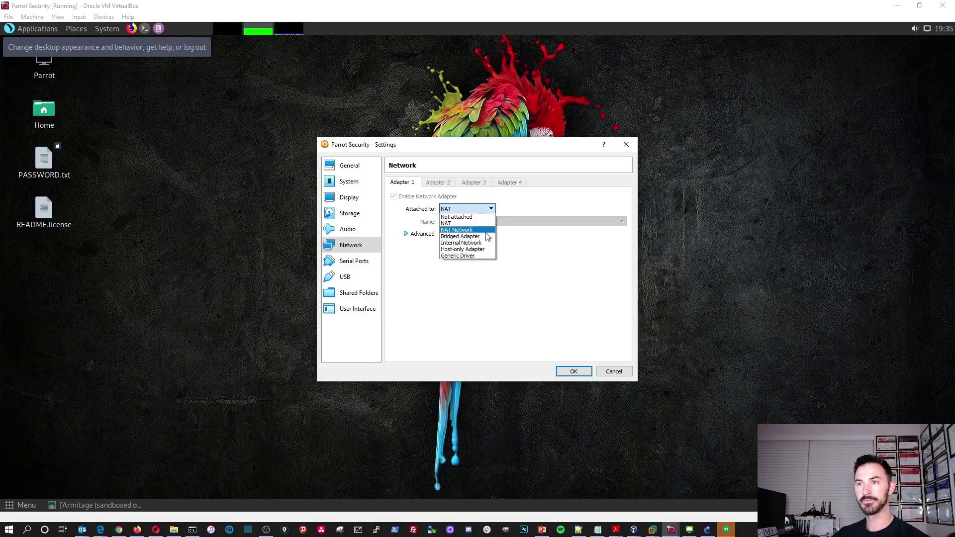
{"action": "left_click", "coordinate": [474, 230]}
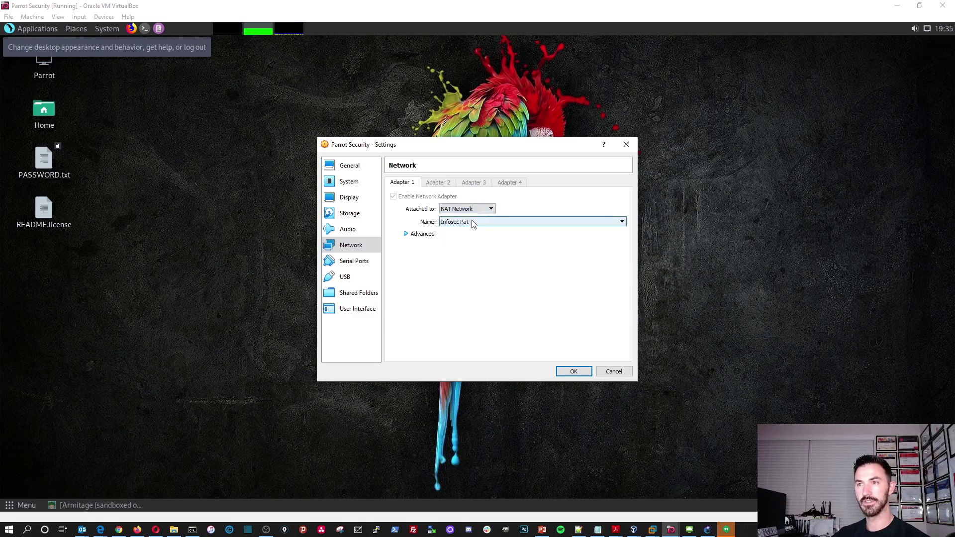
{"action": "left_click", "coordinate": [468, 209]}
{"action": "left_click", "coordinate": [467, 224]}
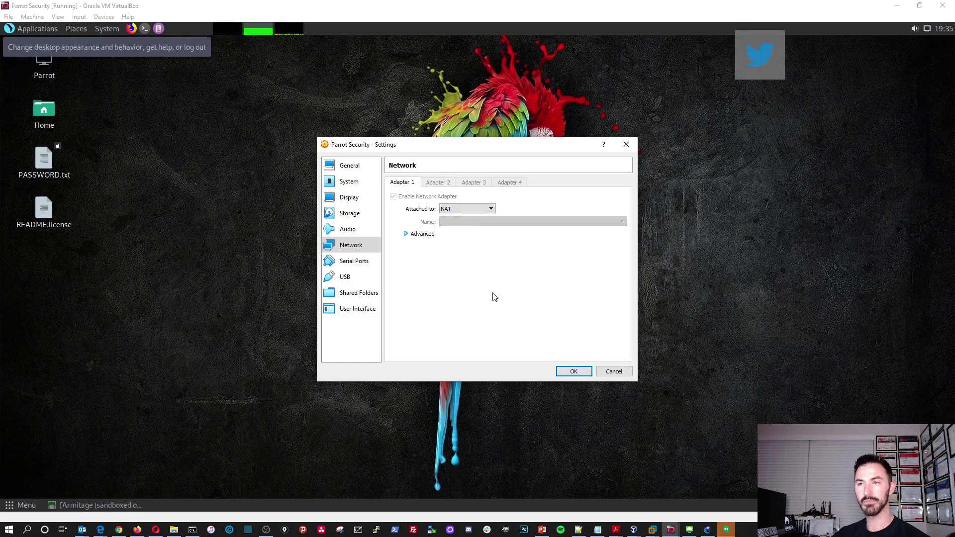
{"action": "left_click", "coordinate": [615, 371]}
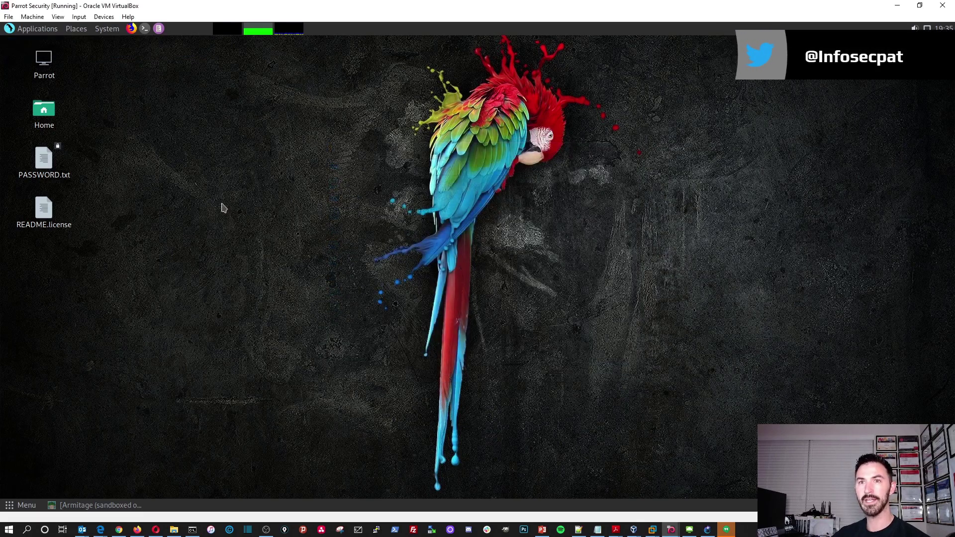
Open a Parrot terminal and run ifconfig, highlighting eth0's address 10.0.2.15.
{"action": "left_click", "coordinate": [144, 28]}
{"action": "left_click_drag", "start_coordinate": [284, 102], "coordinate": [404, 143]}
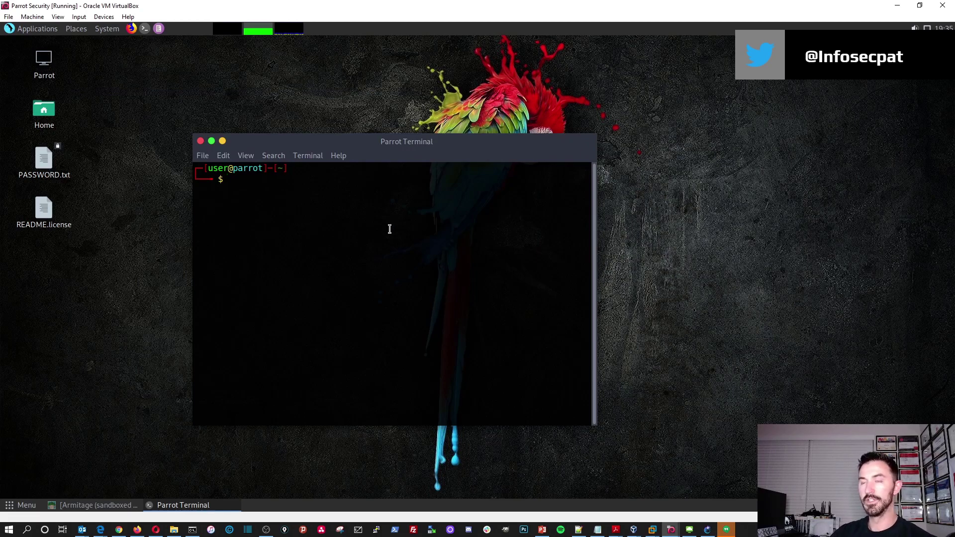
{"action": "type", "text": "ifconfig"}
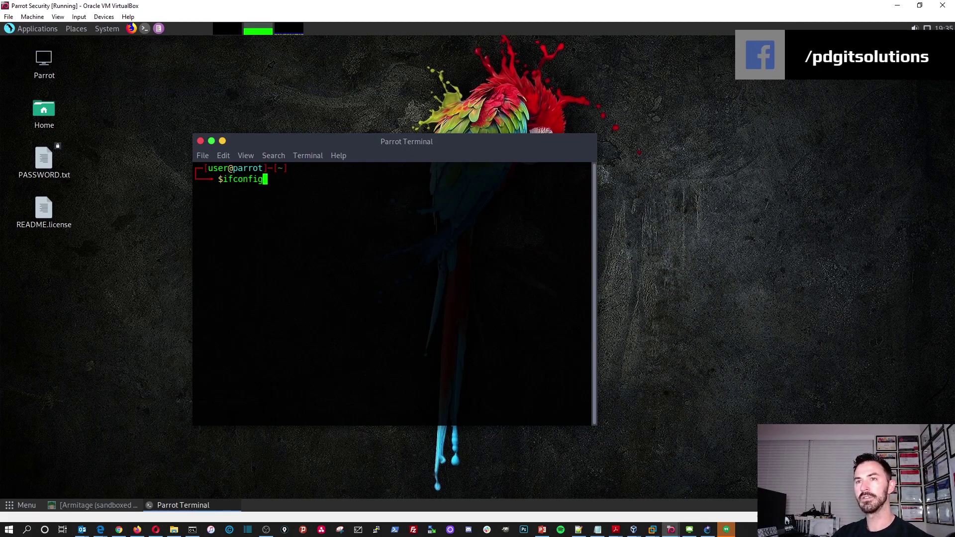
{"action": "key", "text": "Return"}
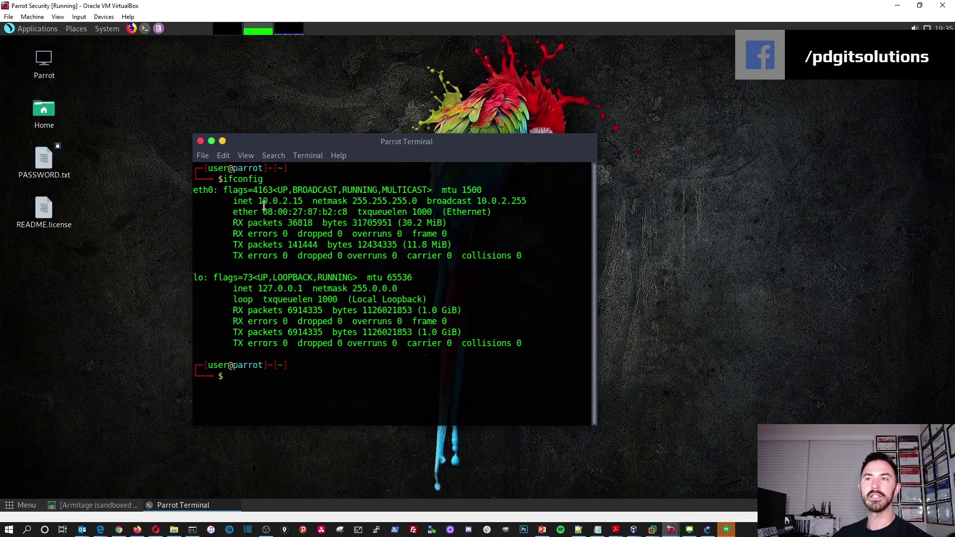
{"action": "left_click_drag", "start_coordinate": [302, 201], "coordinate": [249, 201]}
{"action": "left_click", "coordinate": [278, 229]}
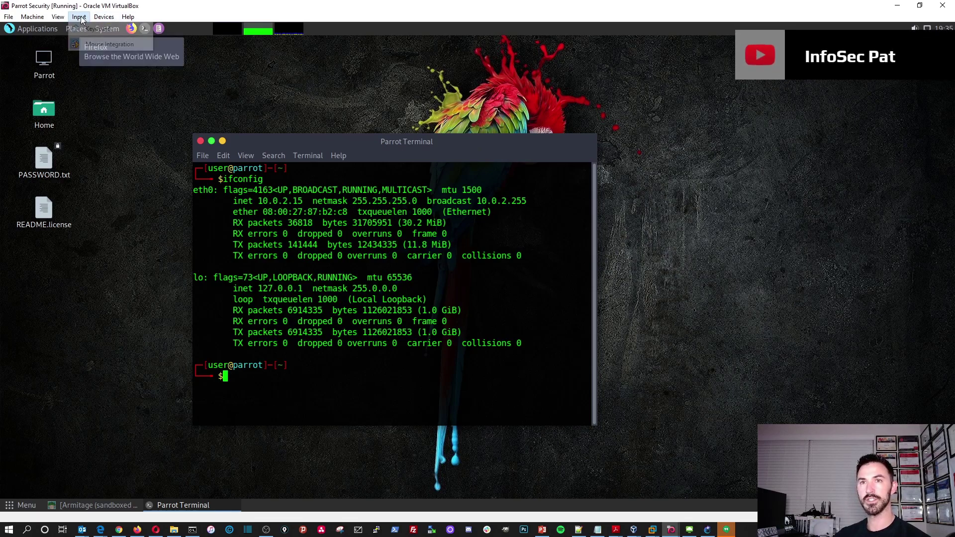
Attach the Parrot VM's network adapter to the NAT Network and save.
{"action": "left_click", "coordinate": [103, 17]}
{"action": "mouse_move", "coordinate": [133, 52]}
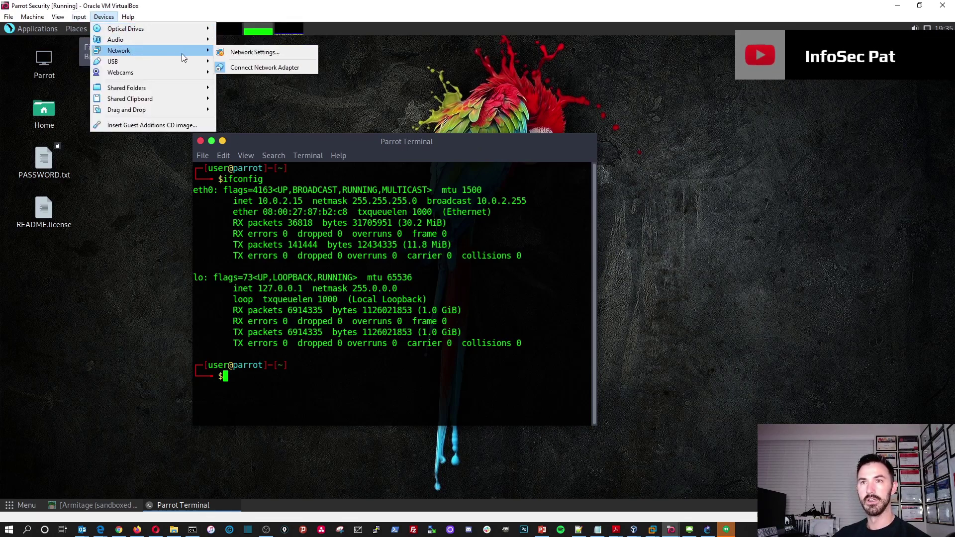
{"action": "left_click", "coordinate": [246, 54]}
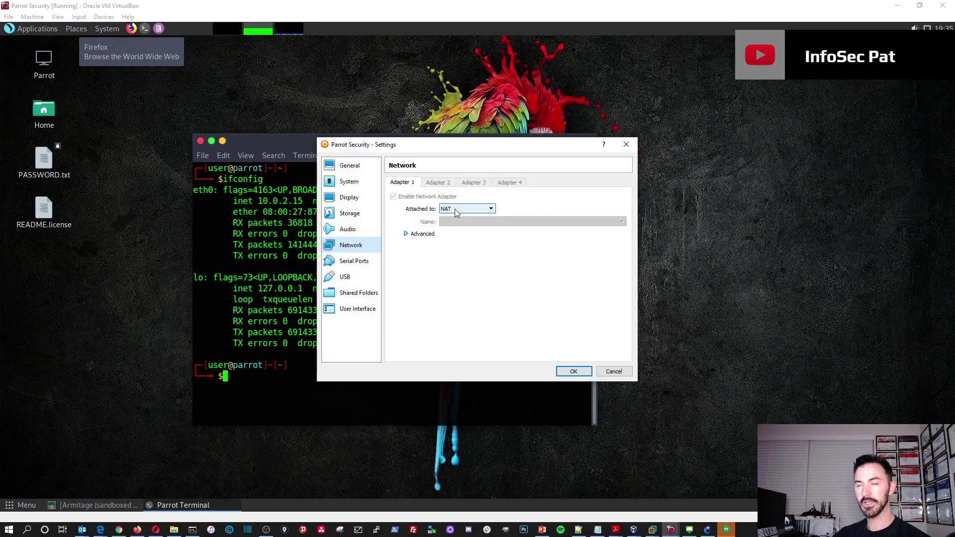
{"action": "left_click", "coordinate": [456, 211]}
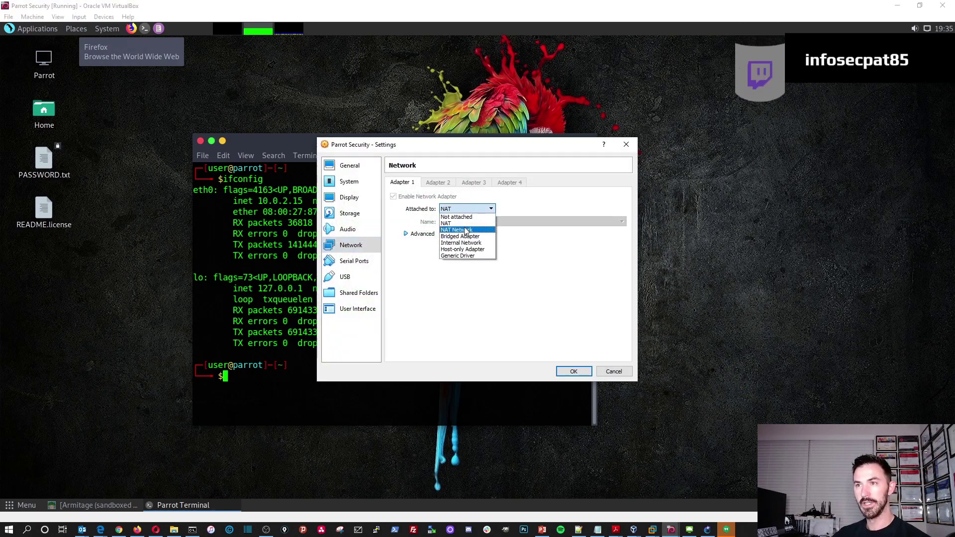
{"action": "left_click", "coordinate": [466, 231]}
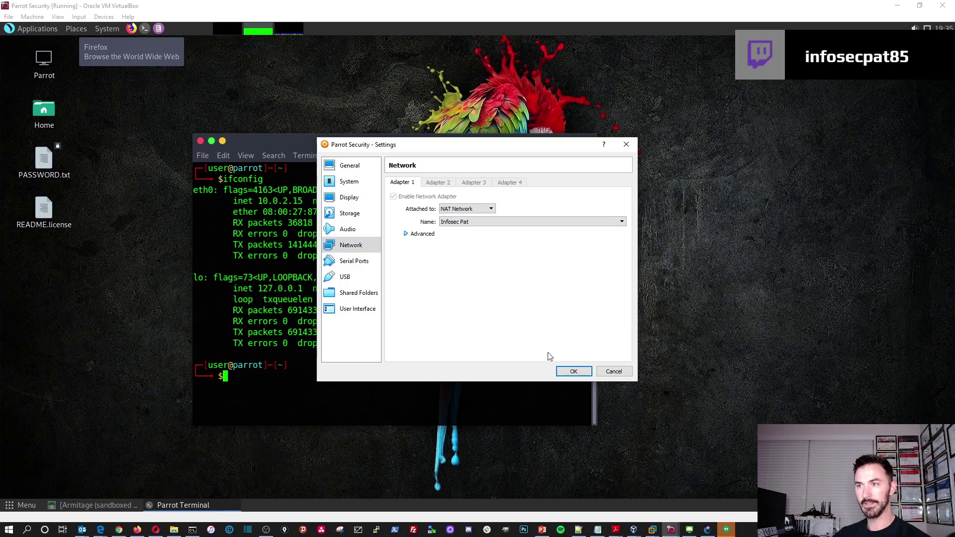
{"action": "left_click", "coordinate": [572, 371]}
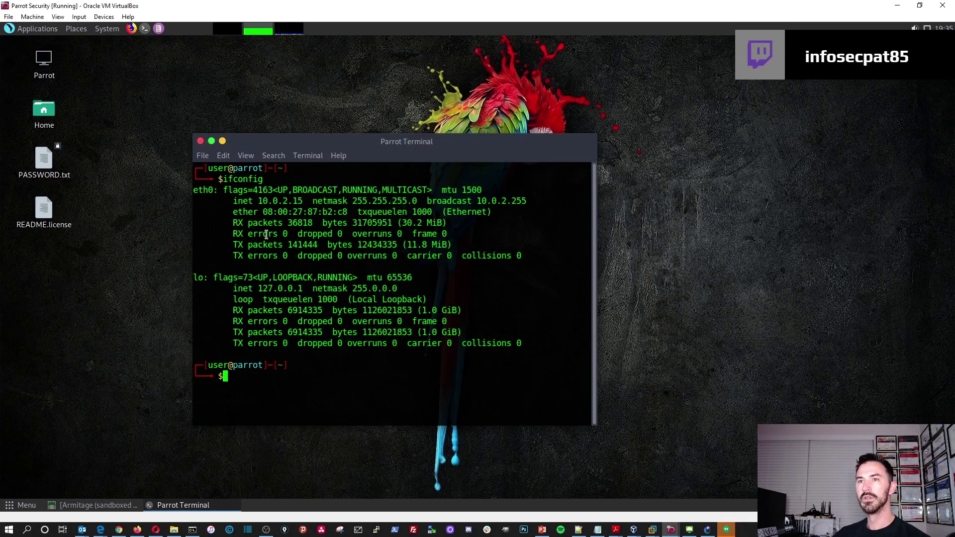
Rerun ifconfig and highlight Parrot's new address 192.168.99.9.
{"action": "key", "text": "Up"}
{"action": "key", "text": "Return"}
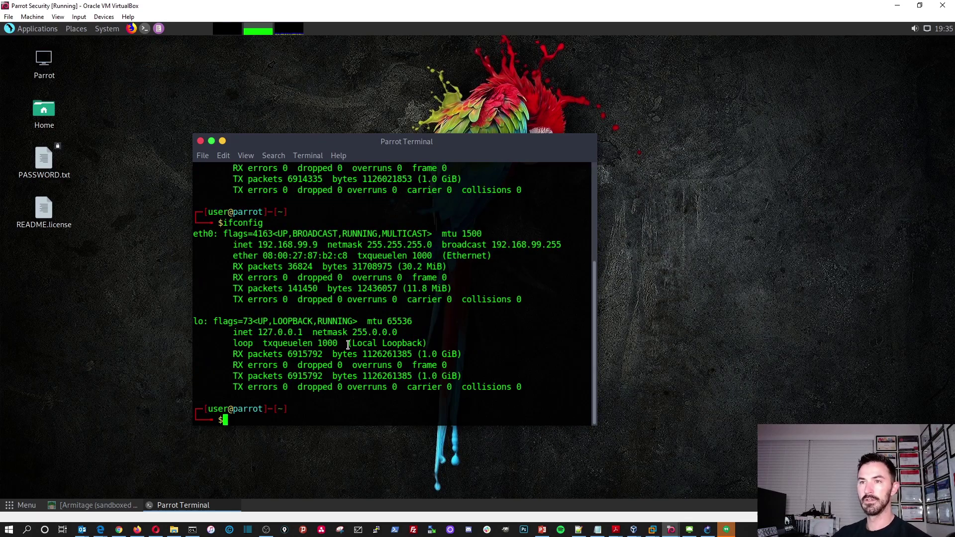
{"action": "left_click_drag", "start_coordinate": [258, 245], "coordinate": [315, 245]}
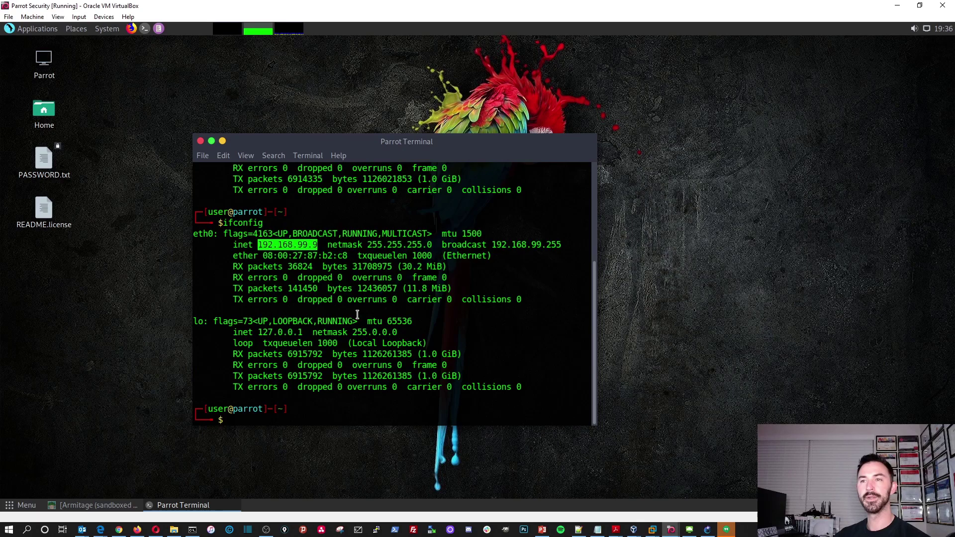
{"action": "left_click", "coordinate": [355, 335]}
Ping 192.168.99.8 and stop it after two replies with 0% loss.
{"action": "key", "text": "Up"}
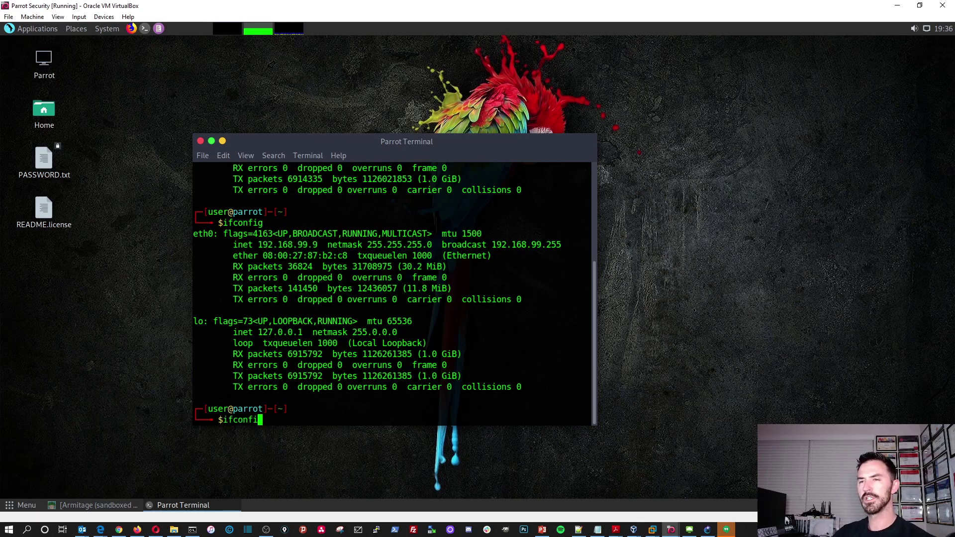
{"action": "key", "text": "BackSpace"}
{"action": "key", "text": "BackSpace"}
{"action": "key", "text": "BackSpace"}
{"action": "key", "text": "BackSpace"}
{"action": "key", "text": "BackSpace"}
{"action": "key", "text": "BackSpace"}
{"action": "key", "text": "BackSpace"}
{"action": "type", "text": "ping "}
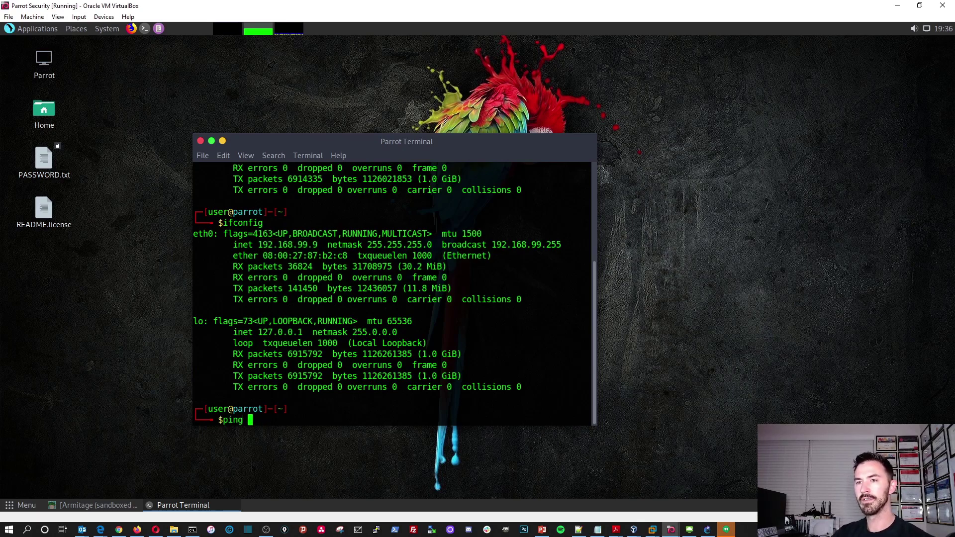
{"action": "type", "text": "192.16"}
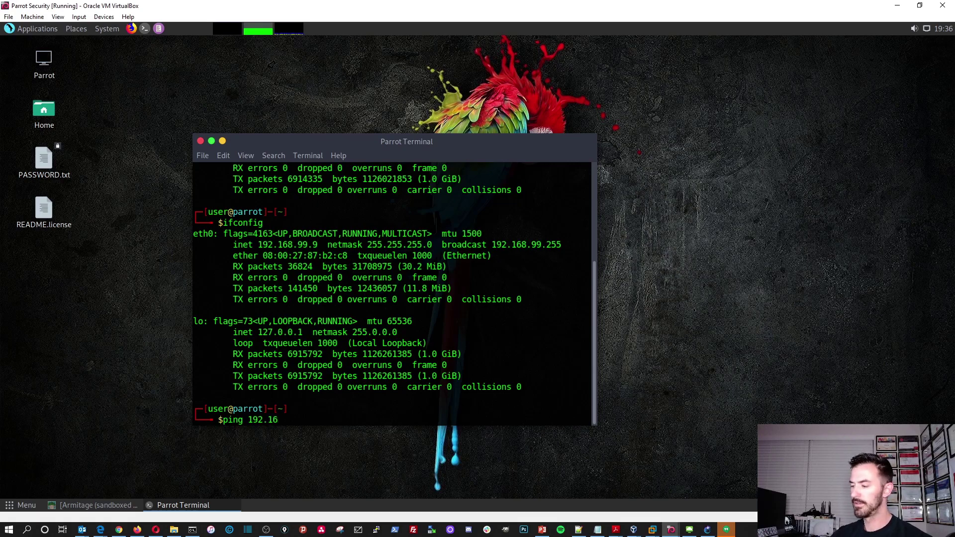
{"action": "type", "text": "8.99.8"}
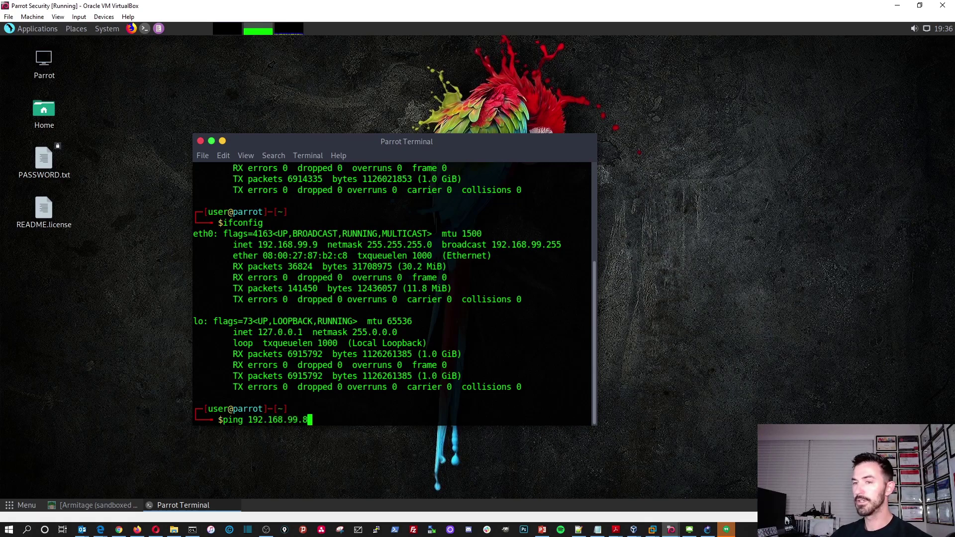
{"action": "key", "text": "Return"}
{"action": "key", "text": "ctrl+c"}
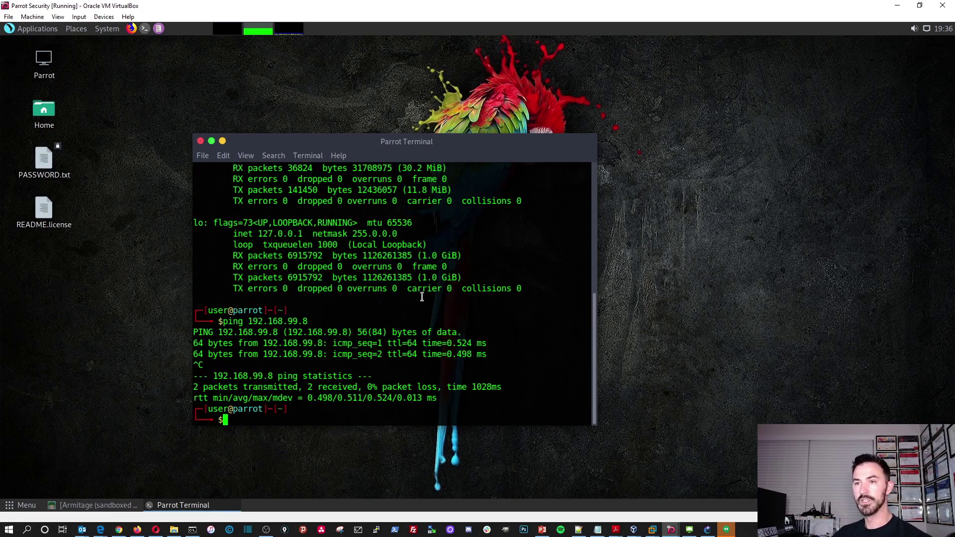
Switch to the Windows 10 VM and launch Command Prompt by searching cmd.
{"action": "left_click", "coordinate": [671, 530]}
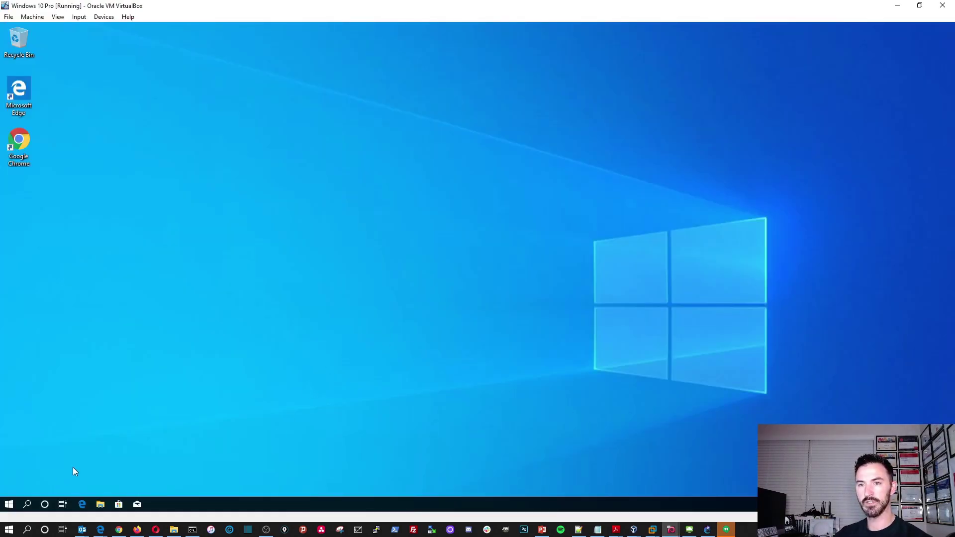
{"action": "left_click", "coordinate": [9, 505]}
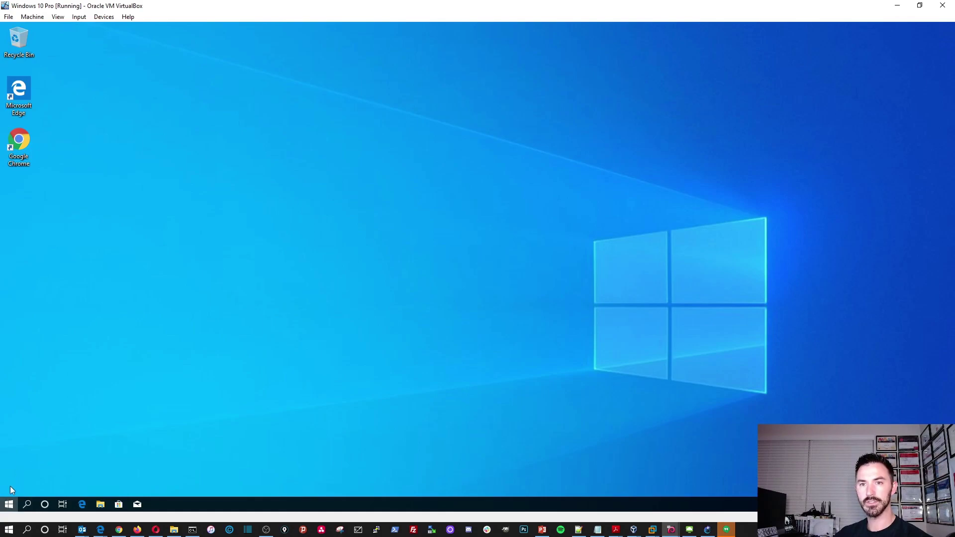
{"action": "type", "text": "cmd"}
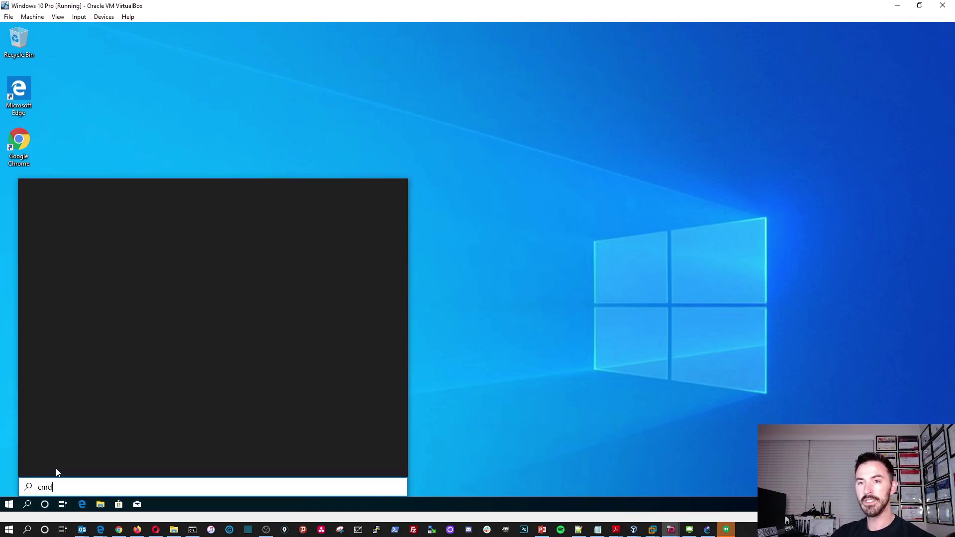
{"action": "key", "text": "Return"}
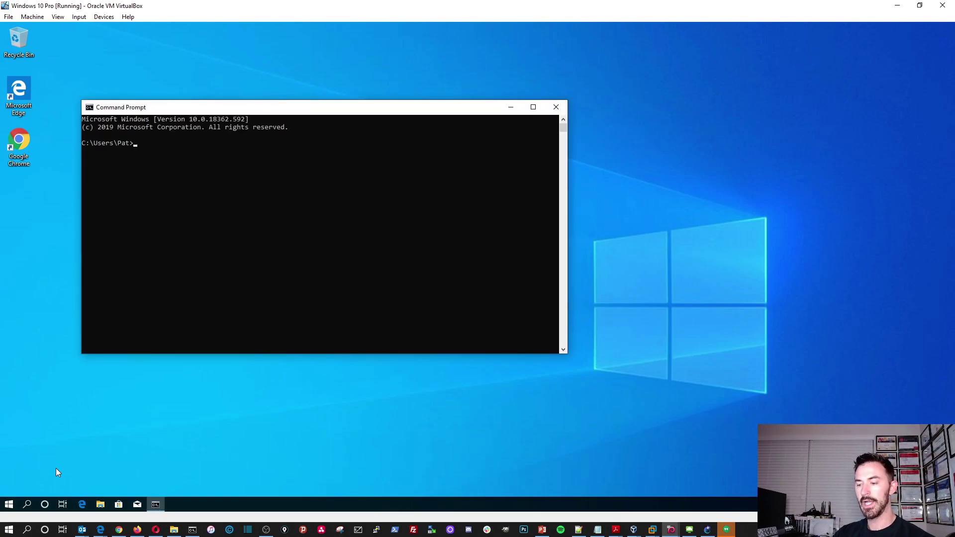
Run ipconfig, highlight IPv4 address 10.0.2.15, and open the console's Properties.
{"action": "type", "text": "ipconfig"}
{"action": "key", "text": "Return"}
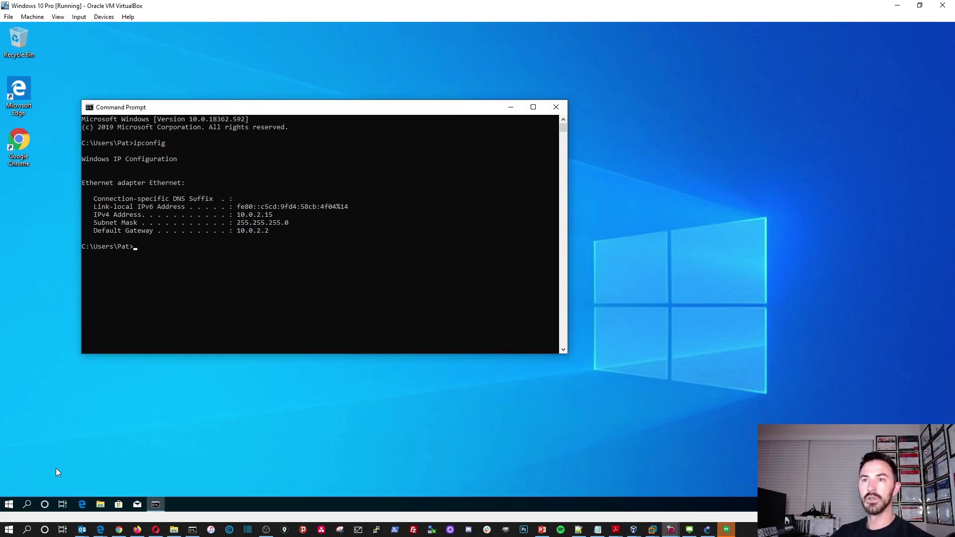
{"action": "left_click_drag", "start_coordinate": [280, 217], "coordinate": [219, 218]}
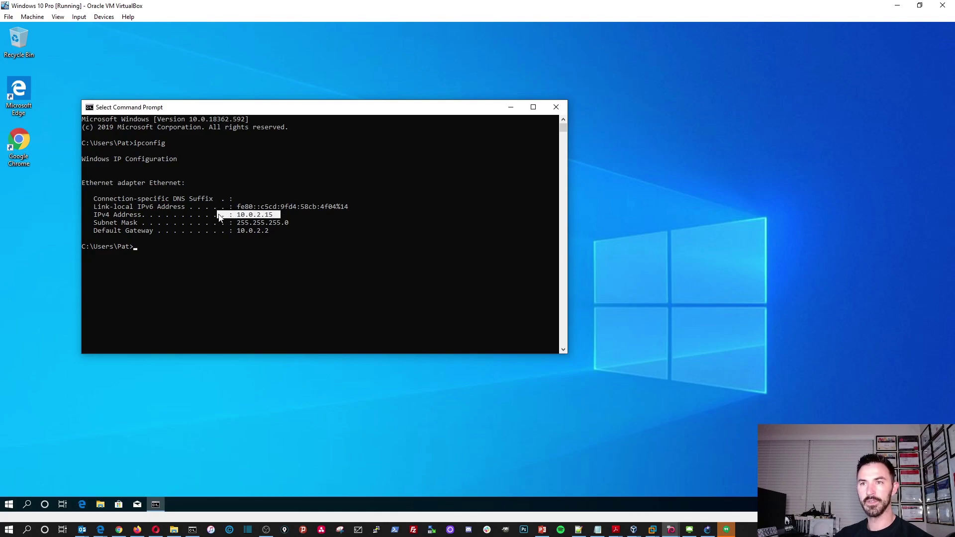
{"action": "right_click", "coordinate": [162, 110]}
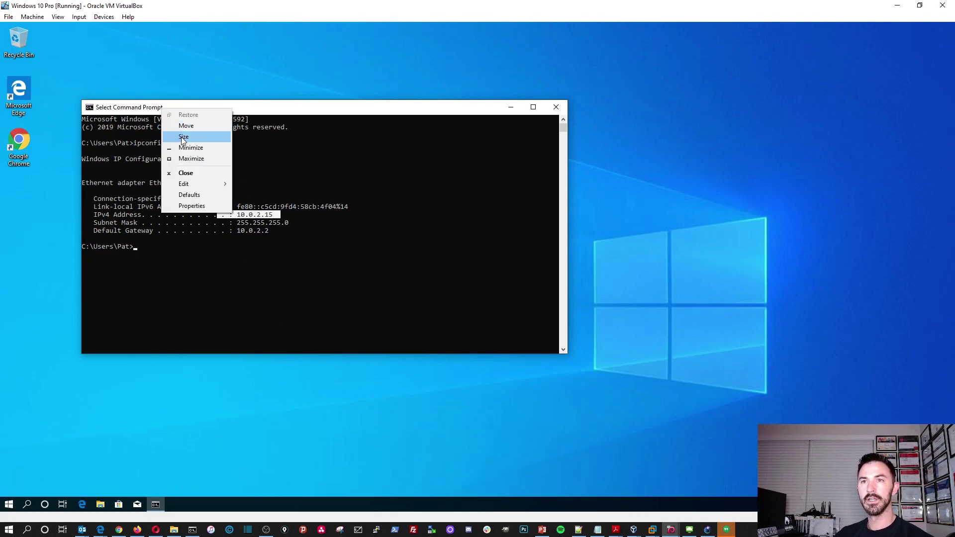
{"action": "left_click", "coordinate": [194, 205]}
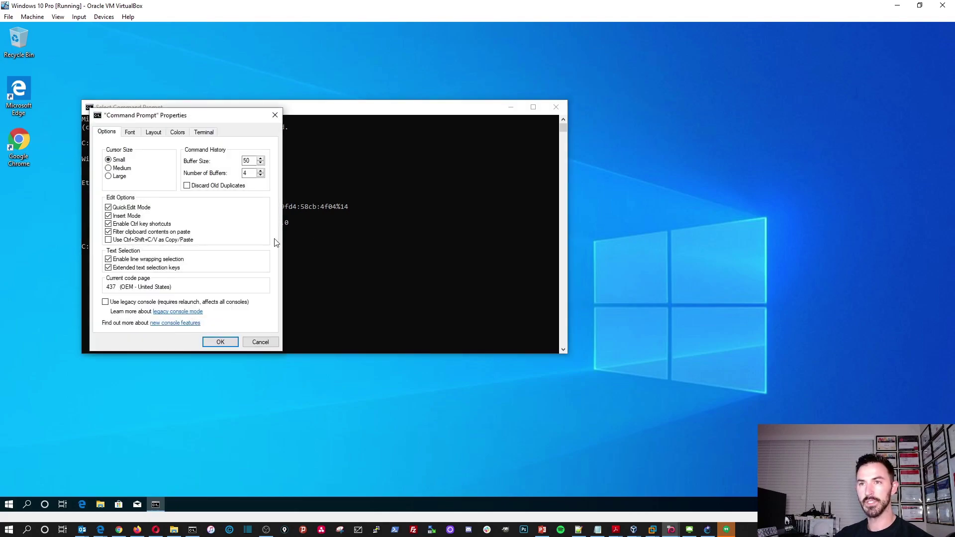
Set the Command Prompt font size to 24 and reposition the console window.
{"action": "left_click", "coordinate": [130, 132]}
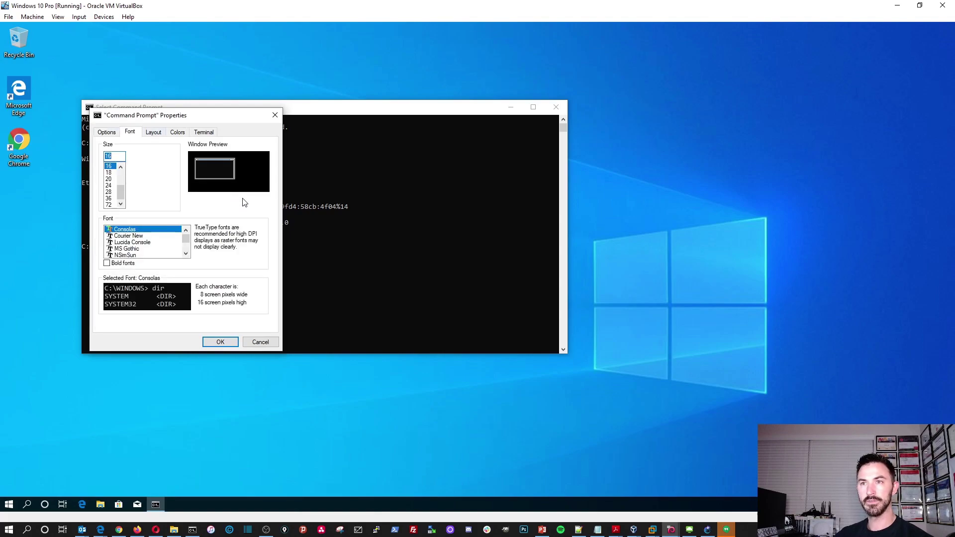
{"action": "left_click", "coordinate": [108, 185]}
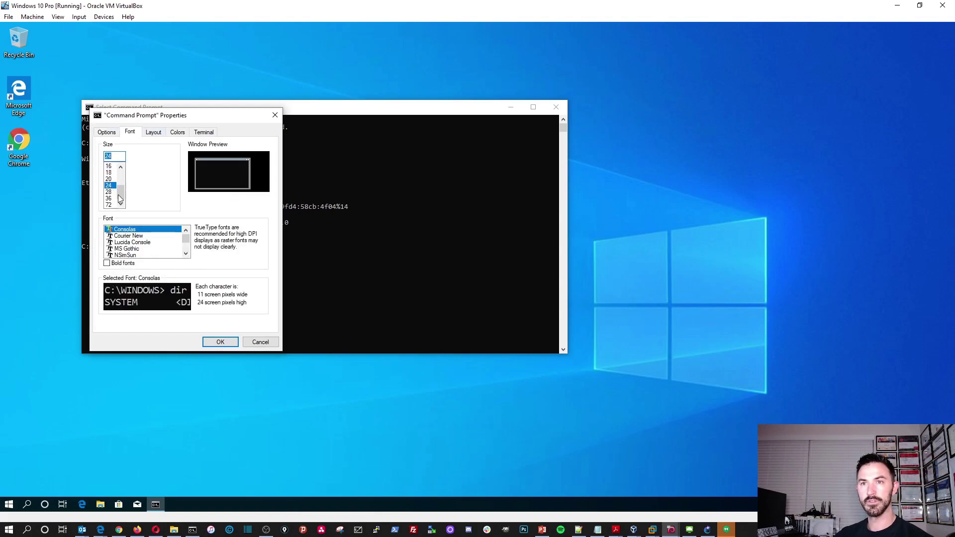
{"action": "left_click", "coordinate": [232, 343]}
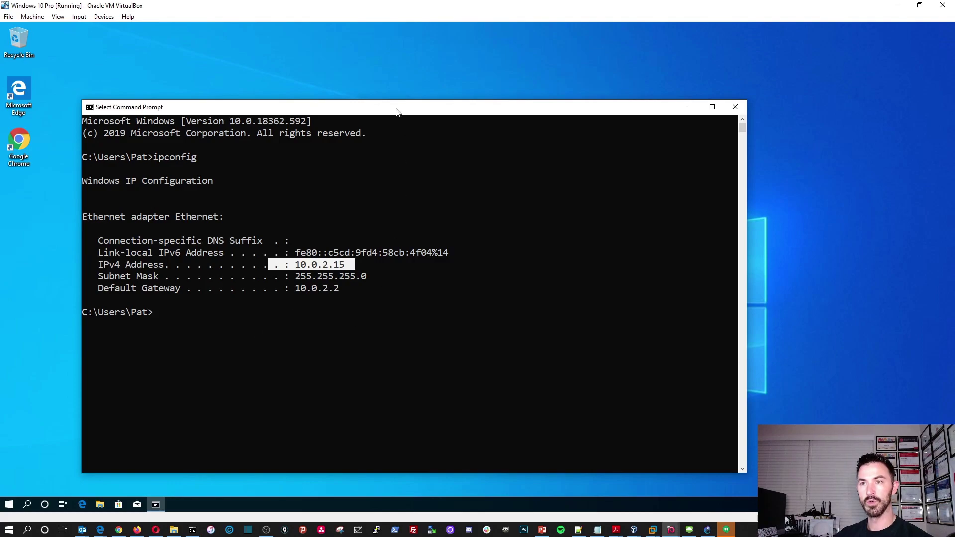
{"action": "left_click", "coordinate": [352, 262]}
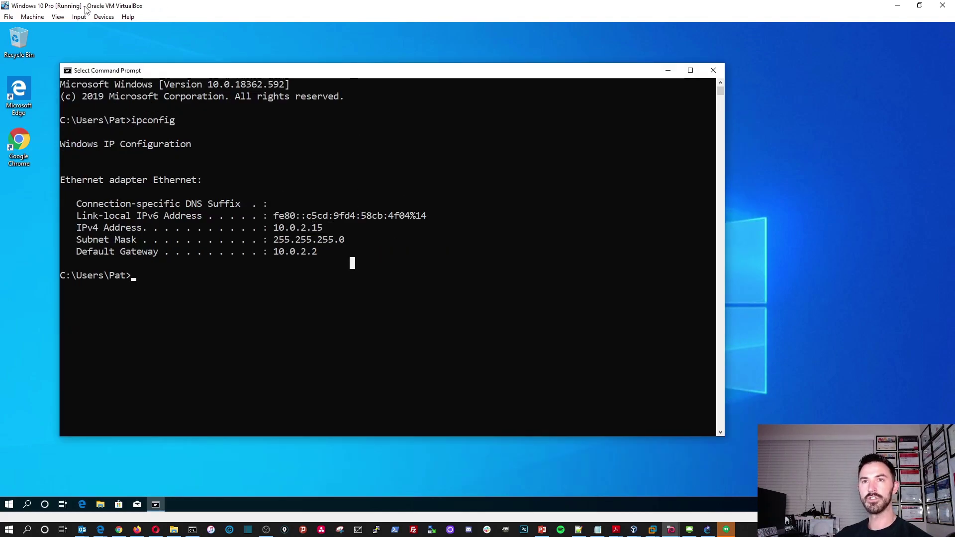
Open the Windows 10 VM's network settings from the VirtualBox Devices menu.
{"action": "left_click", "coordinate": [78, 17]}
{"action": "mouse_move", "coordinate": [104, 17]}
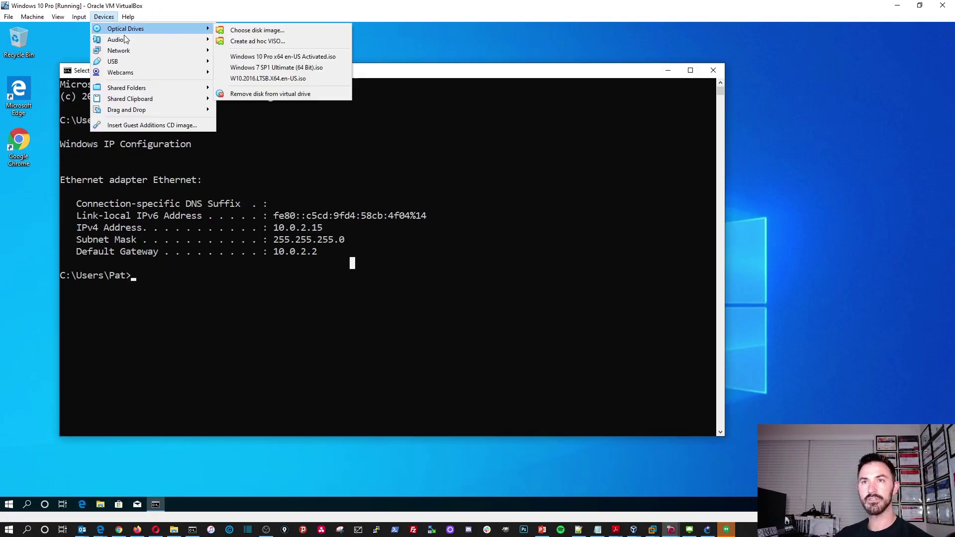
{"action": "mouse_move", "coordinate": [133, 43]}
{"action": "left_click", "coordinate": [241, 53]}
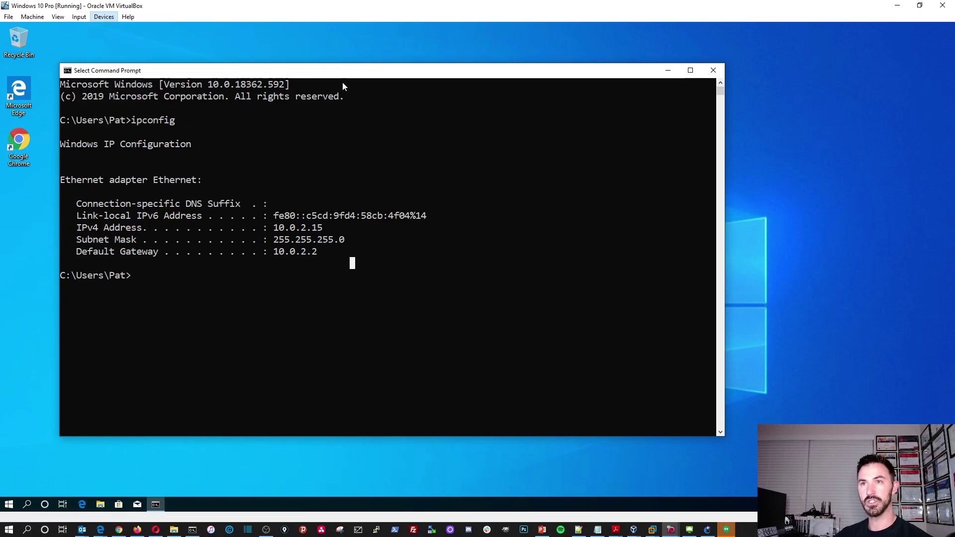
Attach the Windows 10 VM's network adapter to the NAT Network and apply.
{"action": "left_click", "coordinate": [467, 209]}
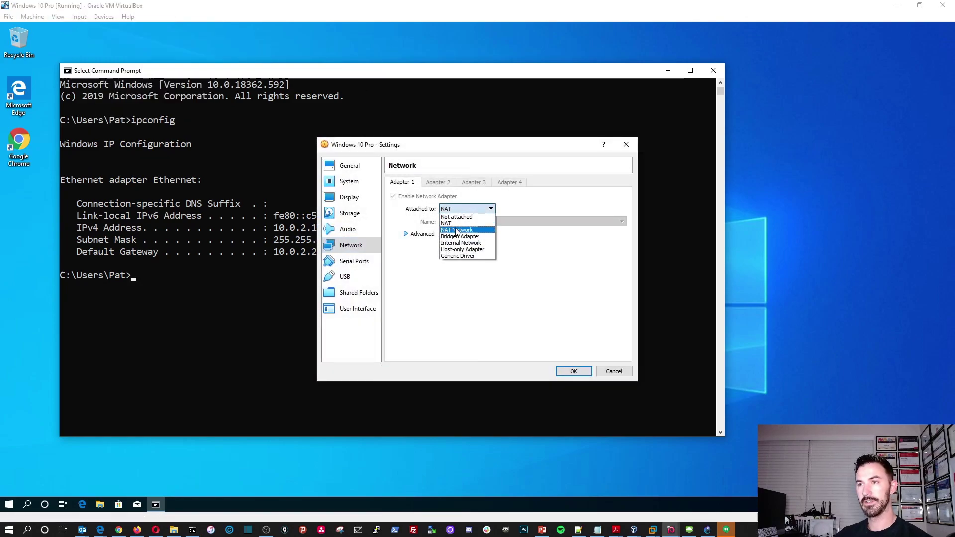
{"action": "left_click", "coordinate": [457, 229]}
{"action": "left_click", "coordinate": [574, 371]}
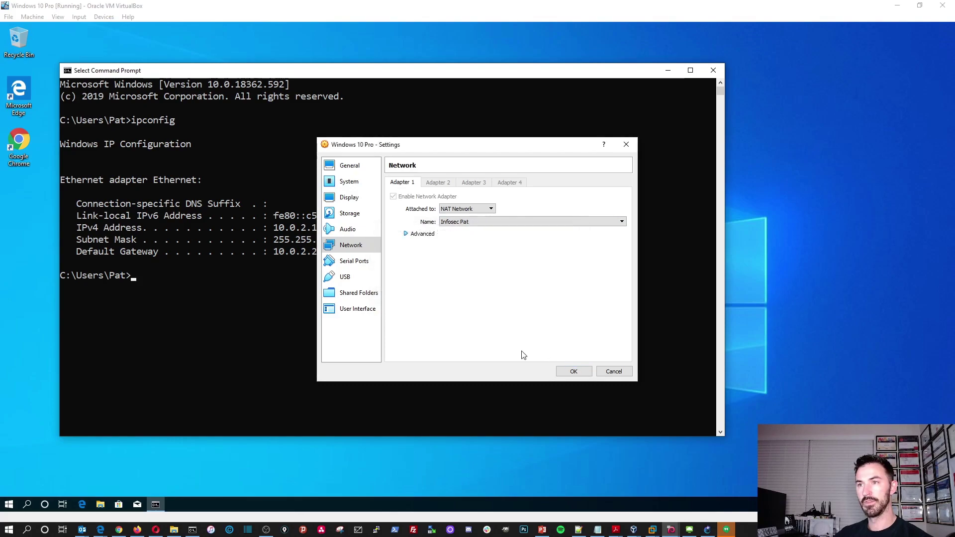
Answer the network discoverability prompt and rerun ipconfig, highlighting the new address 192.168.99.10.
{"action": "type", "text": "ipconfig"}
{"action": "key", "text": "Return"}
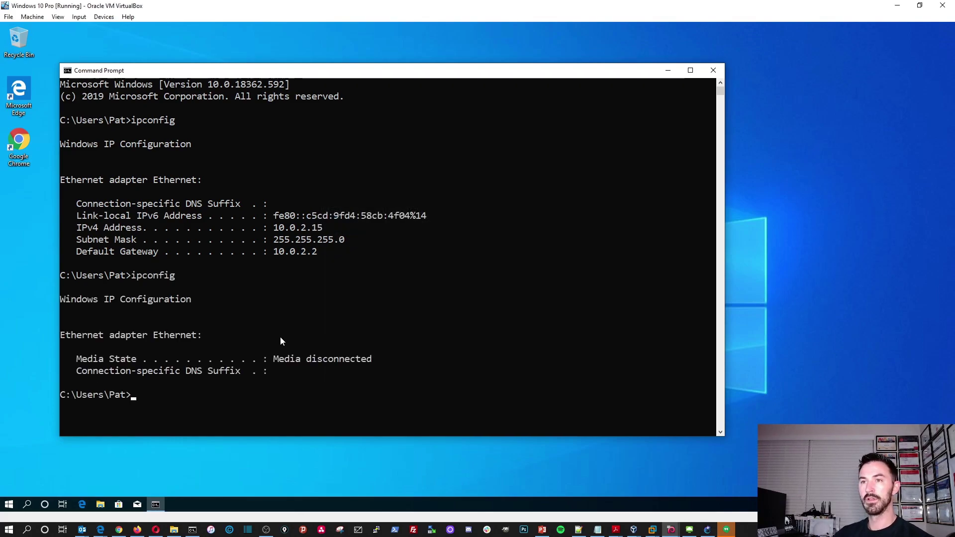
{"action": "left_click", "coordinate": [319, 312]}
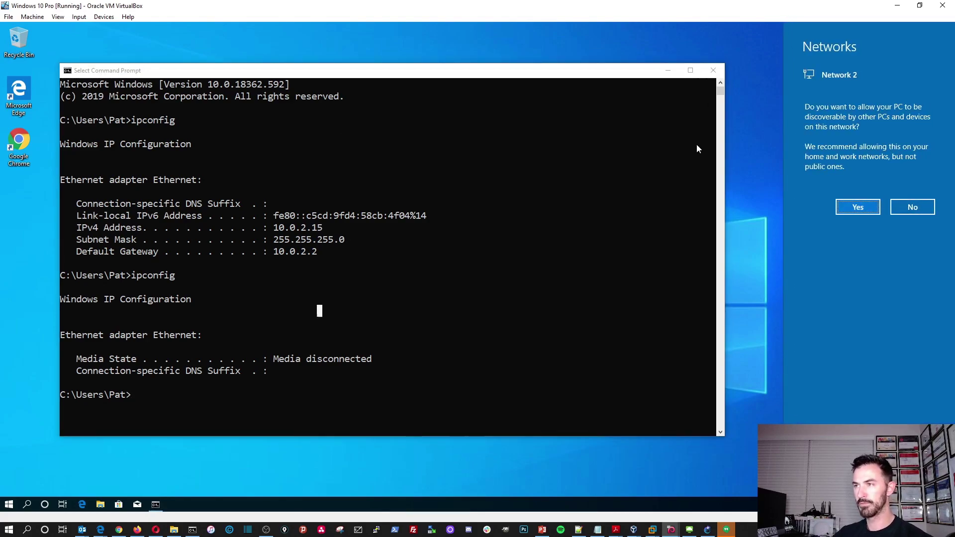
{"action": "left_click", "coordinate": [479, 357]}
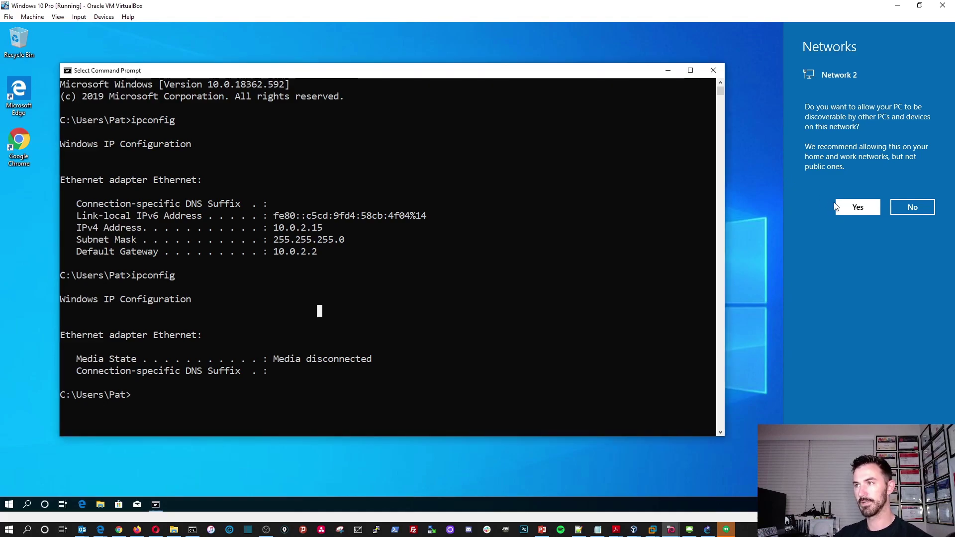
{"action": "left_click", "coordinate": [434, 359]}
{"action": "key", "text": "Up"}
{"action": "key", "text": "Return"}
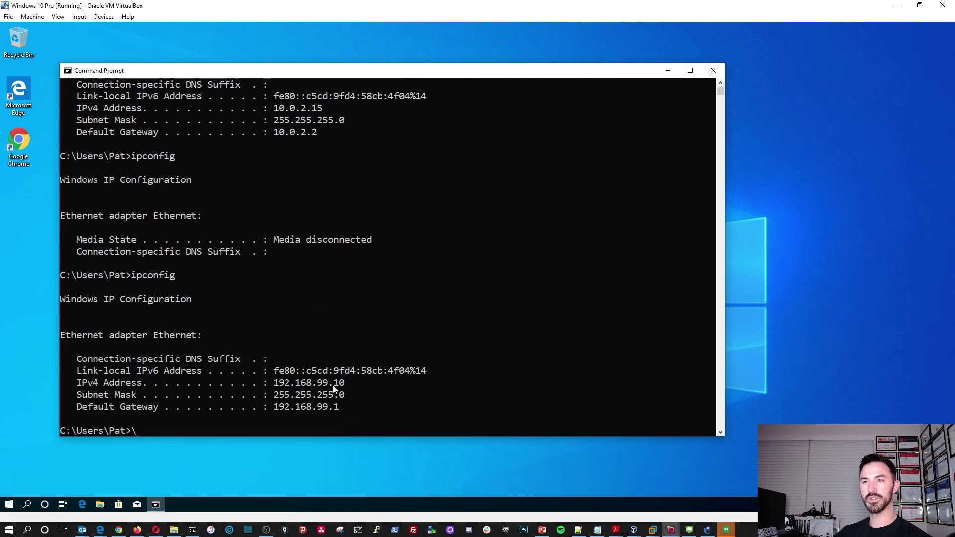
{"action": "left_click_drag", "start_coordinate": [345, 383], "coordinate": [326, 387]}
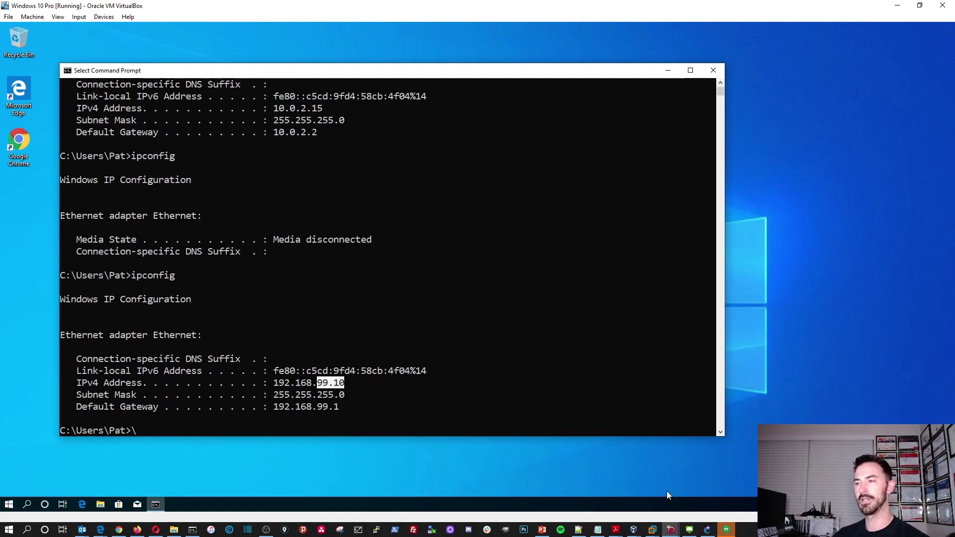
{"action": "mouse_move", "coordinate": [673, 531]}
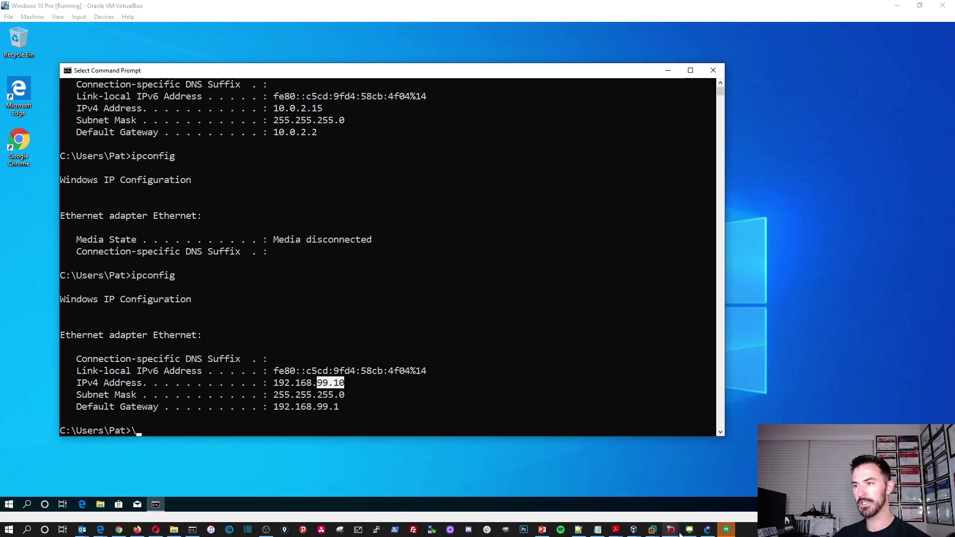
Back in the Kali VM, start Angry IP Scanner from Applications > Usual applications > Internet.
{"action": "left_click", "coordinate": [744, 485]}
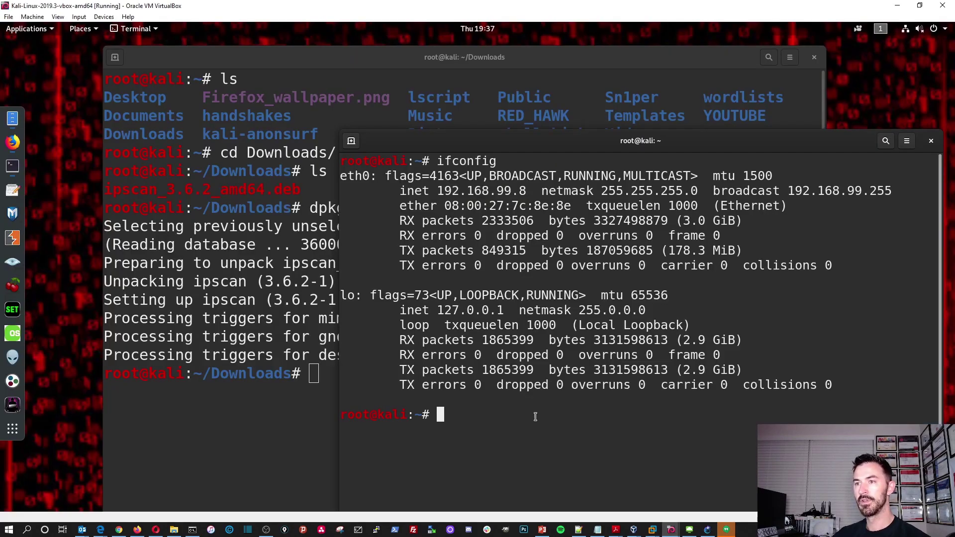
{"action": "left_click", "coordinate": [226, 421]}
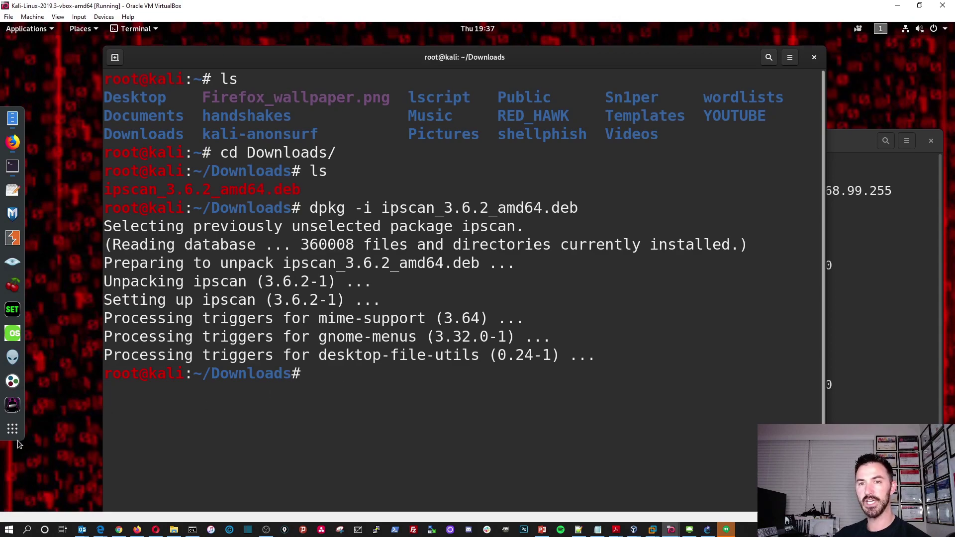
{"action": "left_click", "coordinate": [42, 33]}
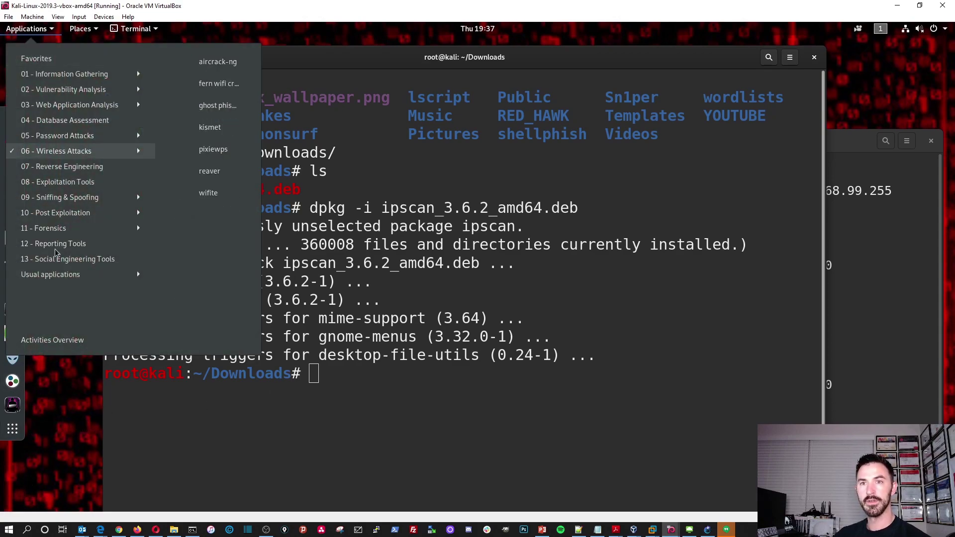
{"action": "left_click", "coordinate": [56, 275]}
{"action": "mouse_move", "coordinate": [55, 294]}
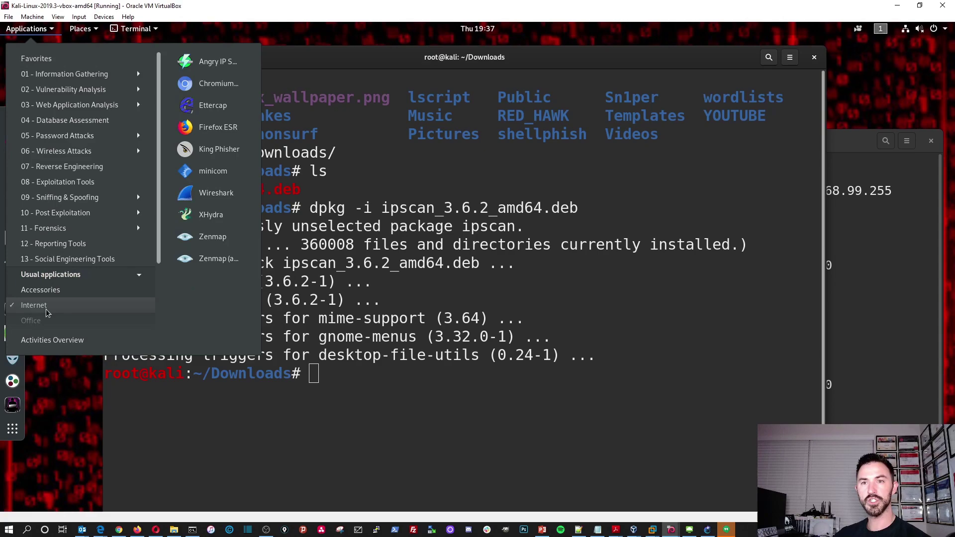
{"action": "mouse_move", "coordinate": [63, 311]}
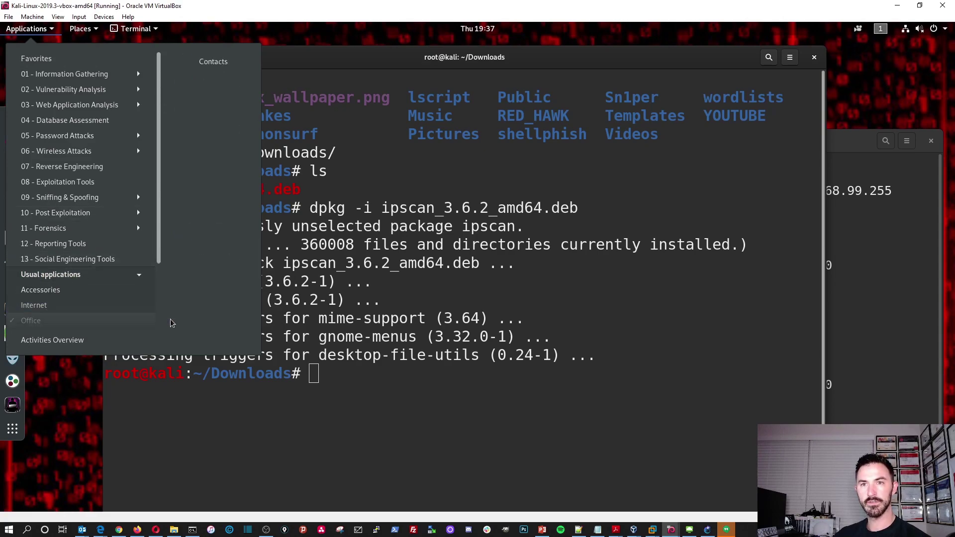
{"action": "mouse_move", "coordinate": [105, 297]}
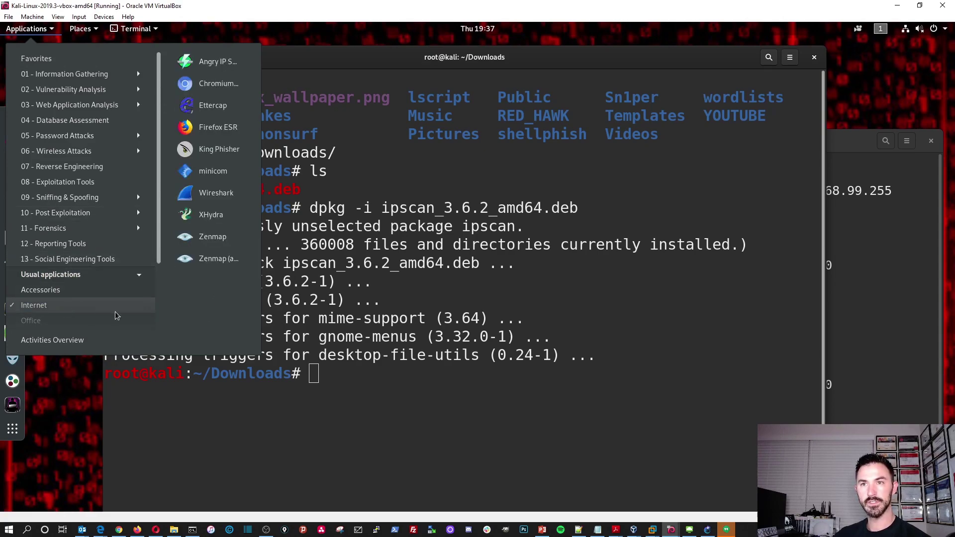
{"action": "left_click", "coordinate": [218, 61]}
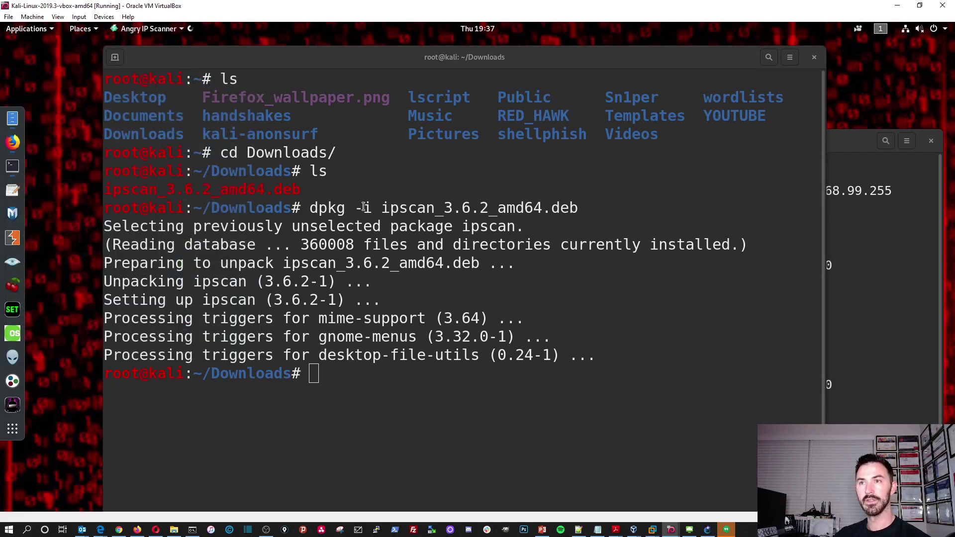
Hide the terminal, dismiss the Getting Started introduction and centre the scanner window.
{"action": "right_click", "coordinate": [717, 58]}
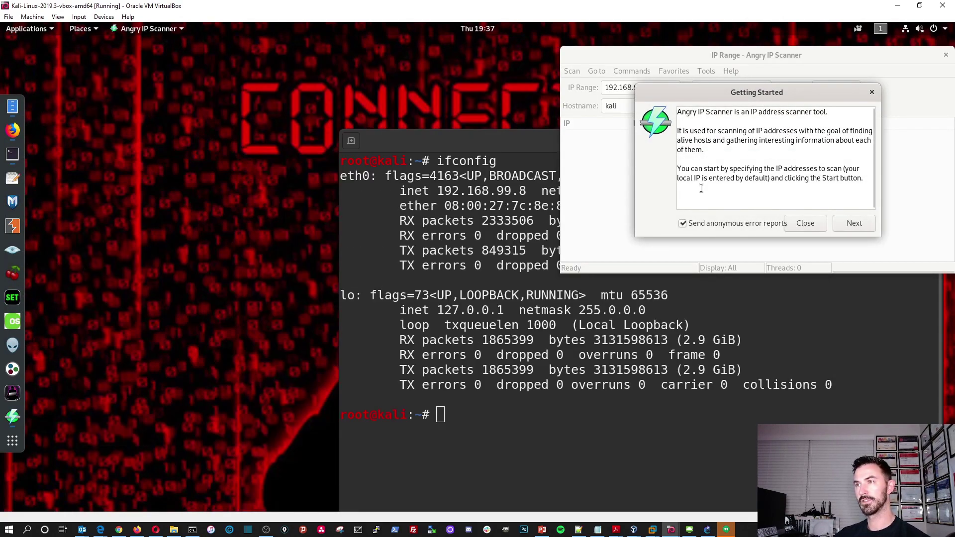
{"action": "right_click", "coordinate": [468, 141]}
{"action": "left_click", "coordinate": [505, 168]}
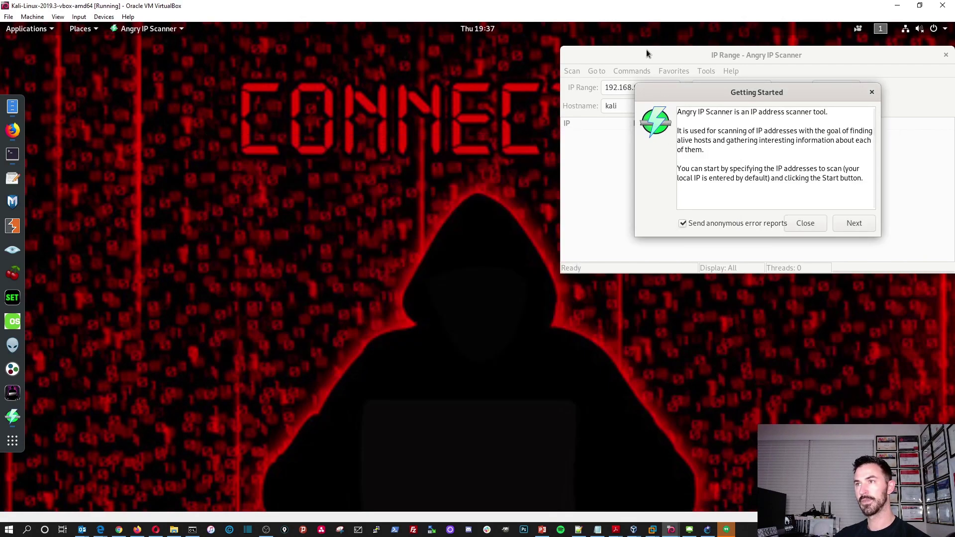
{"action": "left_click_drag", "start_coordinate": [646, 50], "coordinate": [459, 60]}
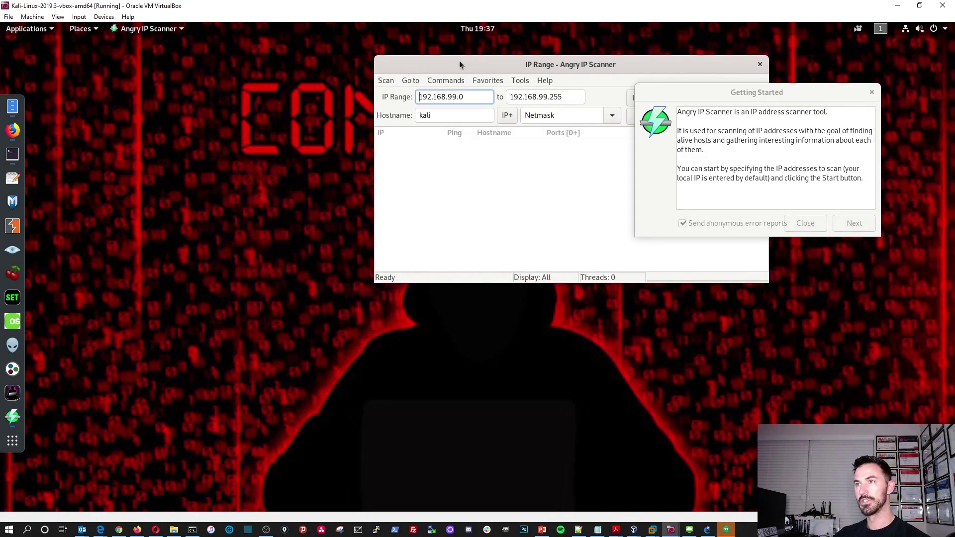
{"action": "left_click", "coordinate": [872, 93]}
{"action": "left_click_drag", "start_coordinate": [455, 59], "coordinate": [362, 147]}
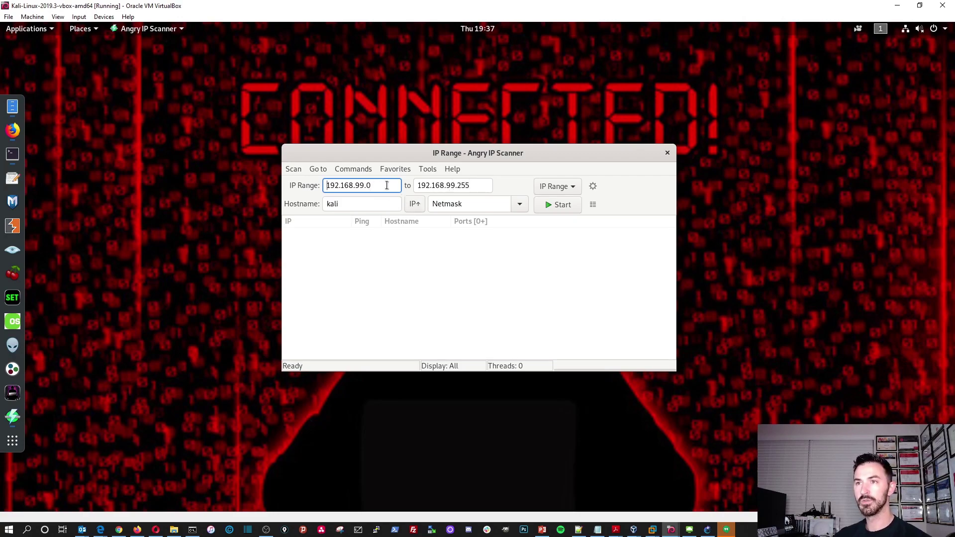
Scan the range 192.168.99.0 to 192.168.99.12.
{"action": "left_click_drag", "start_coordinate": [457, 187], "coordinate": [517, 188]}
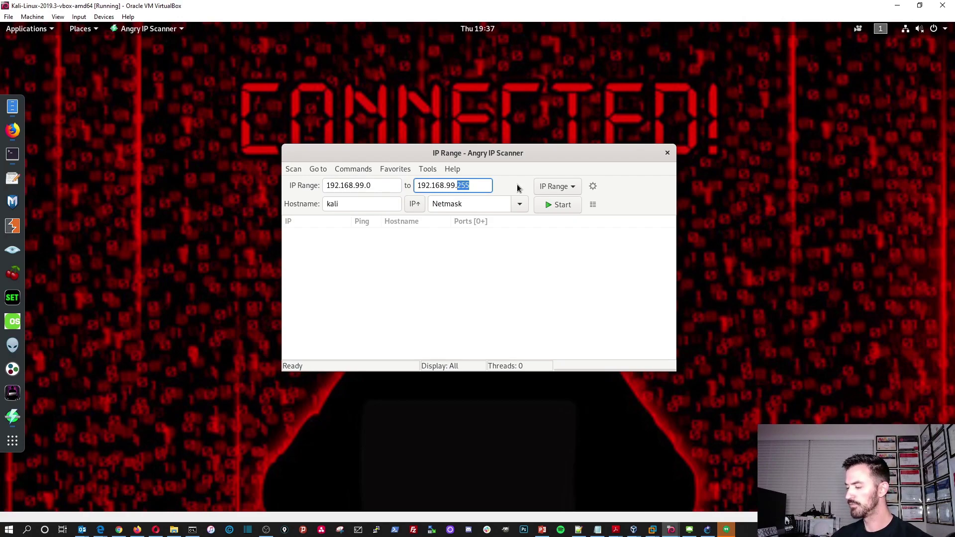
{"action": "type", "text": "12"}
{"action": "left_click", "coordinate": [552, 205]}
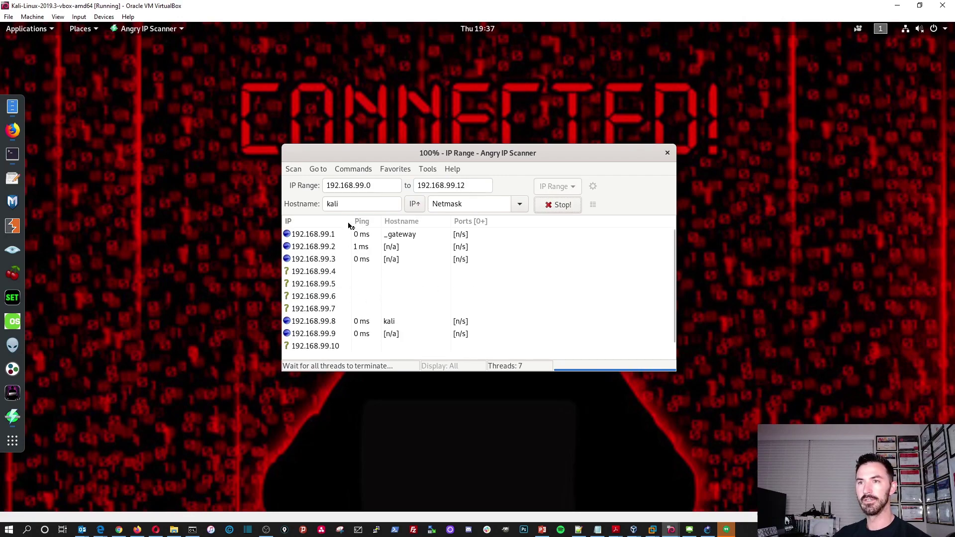
Widen the IP column, maximize the scanner, close Scan Statistics and select the 192.168.99.10 row.
{"action": "left_click_drag", "start_coordinate": [352, 221], "coordinate": [426, 222]}
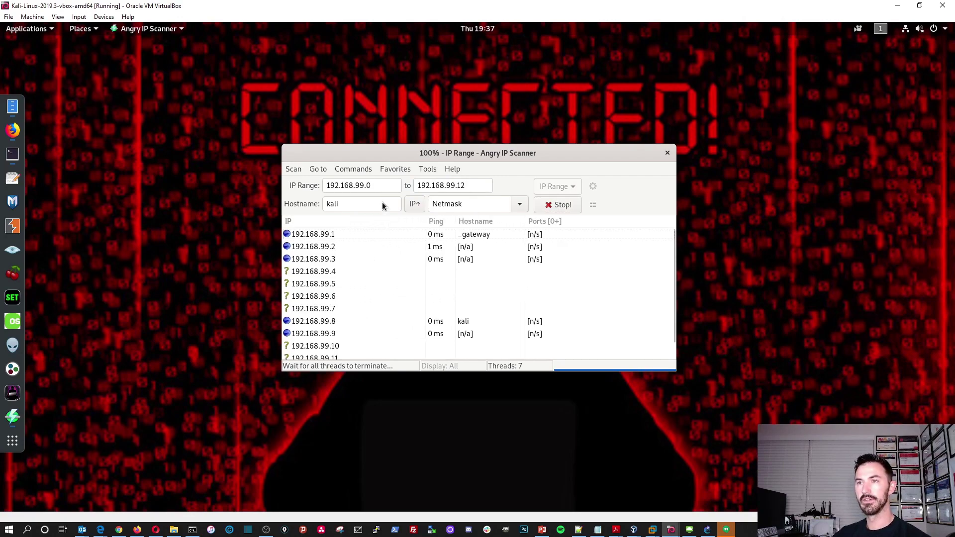
{"action": "double_click", "coordinate": [527, 150]}
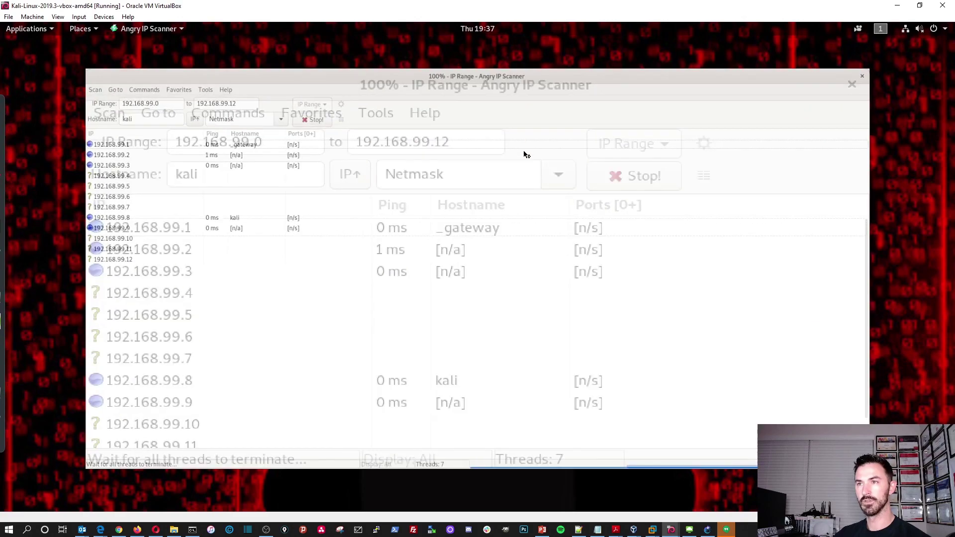
{"action": "left_click", "coordinate": [532, 341]}
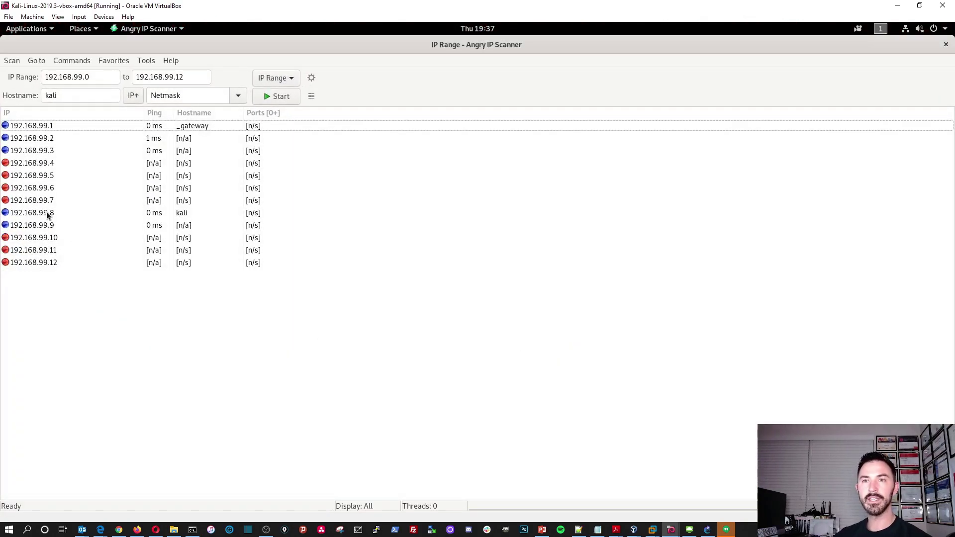
{"action": "left_click", "coordinate": [43, 229]}
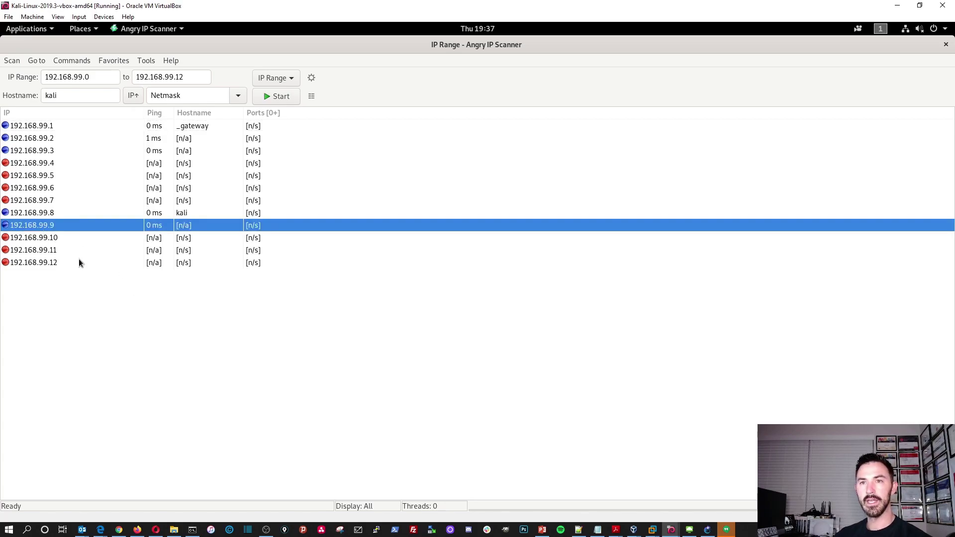
{"action": "left_click", "coordinate": [52, 241]}
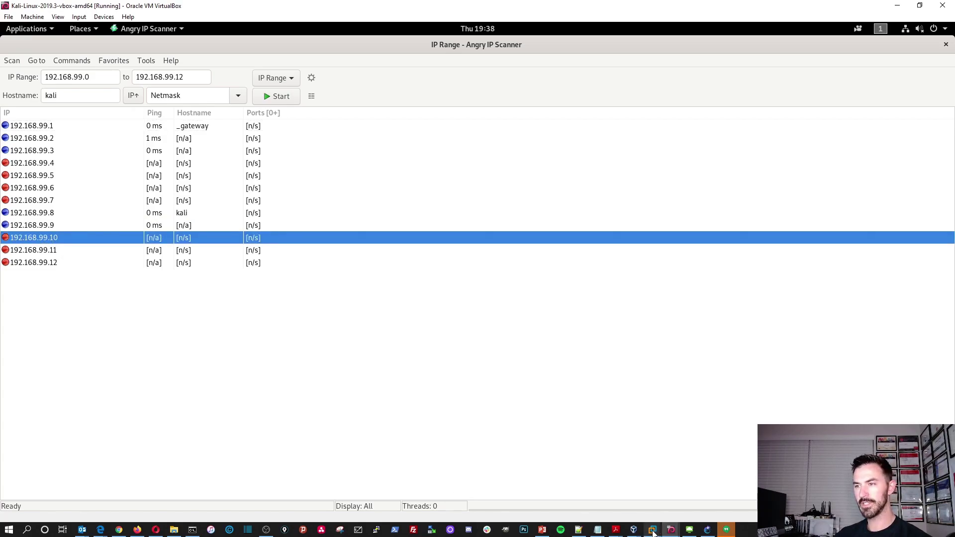
Switch to the Windows 10 VM from the taskbar preview.
{"action": "left_click", "coordinate": [672, 532]}
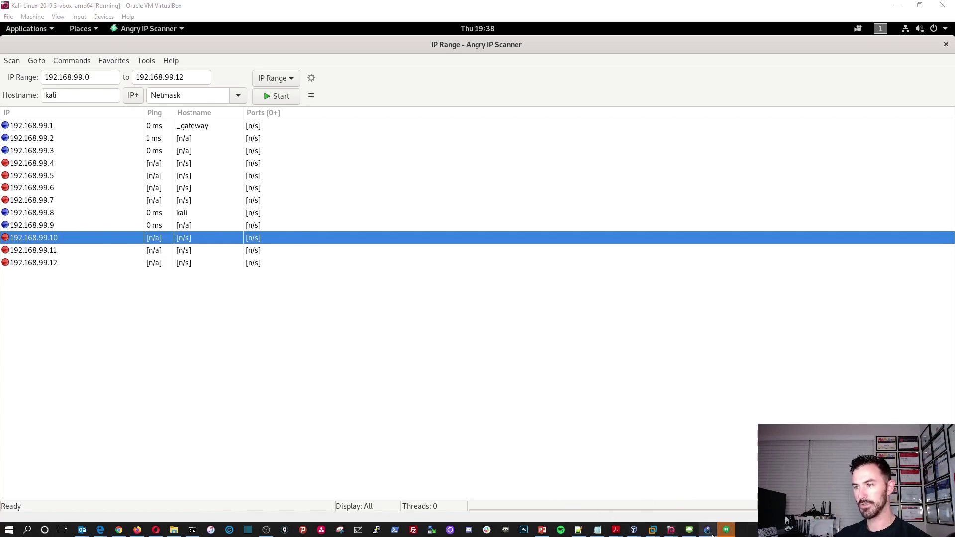
{"action": "mouse_move", "coordinate": [676, 531]}
{"action": "left_click", "coordinate": [647, 493]}
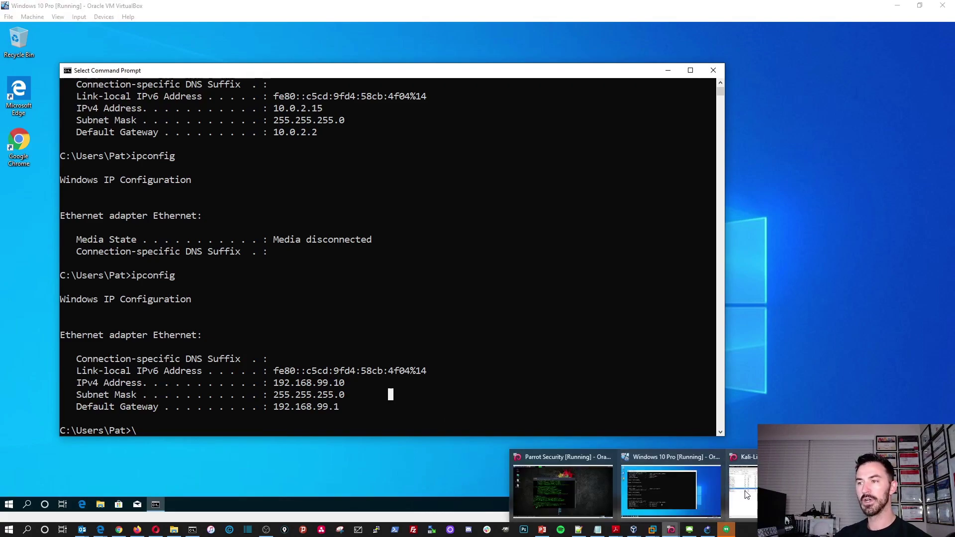
Return to the Kali VM and minimize the Angry IP Scanner window.
{"action": "left_click", "coordinate": [565, 490]}
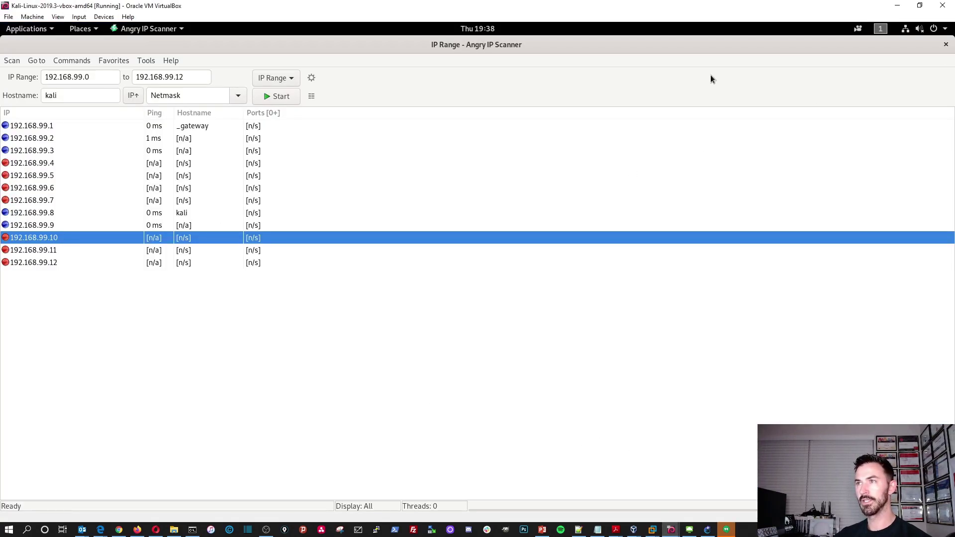
{"action": "right_click", "coordinate": [821, 41]}
{"action": "left_click", "coordinate": [831, 59]}
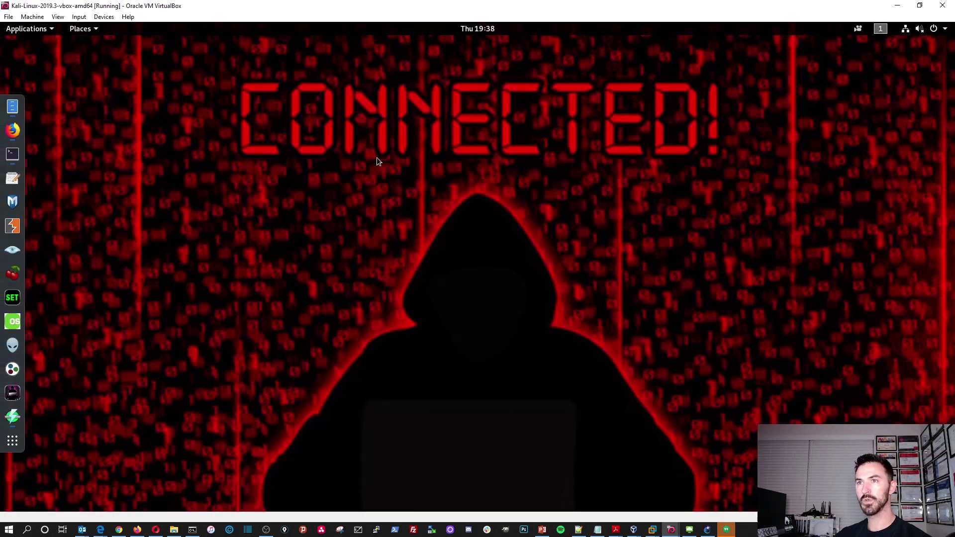
Open and close a new terminal, then bring back the terminal with the ifconfig output.
{"action": "right_click", "coordinate": [14, 157]}
{"action": "left_click", "coordinate": [141, 120]}
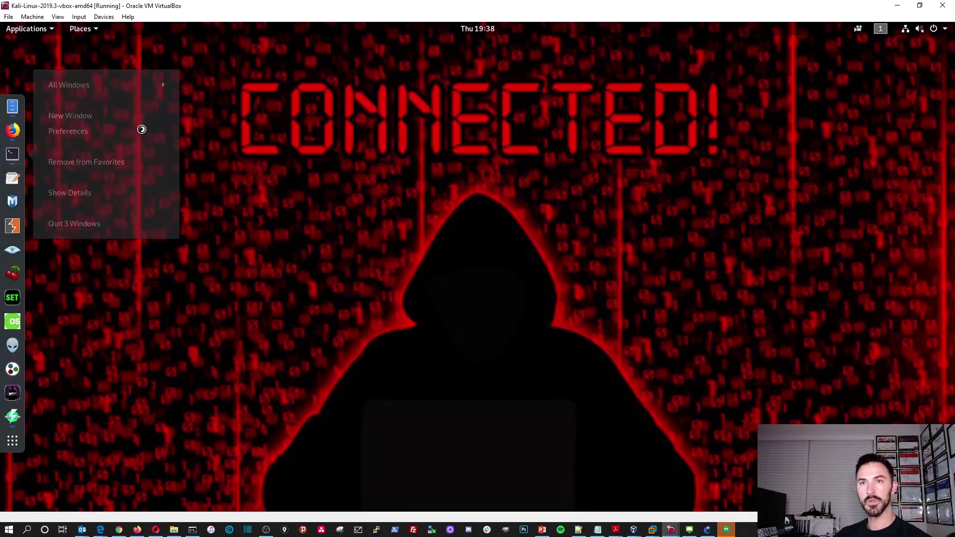
{"action": "left_click_drag", "start_coordinate": [342, 131], "coordinate": [501, 176]}
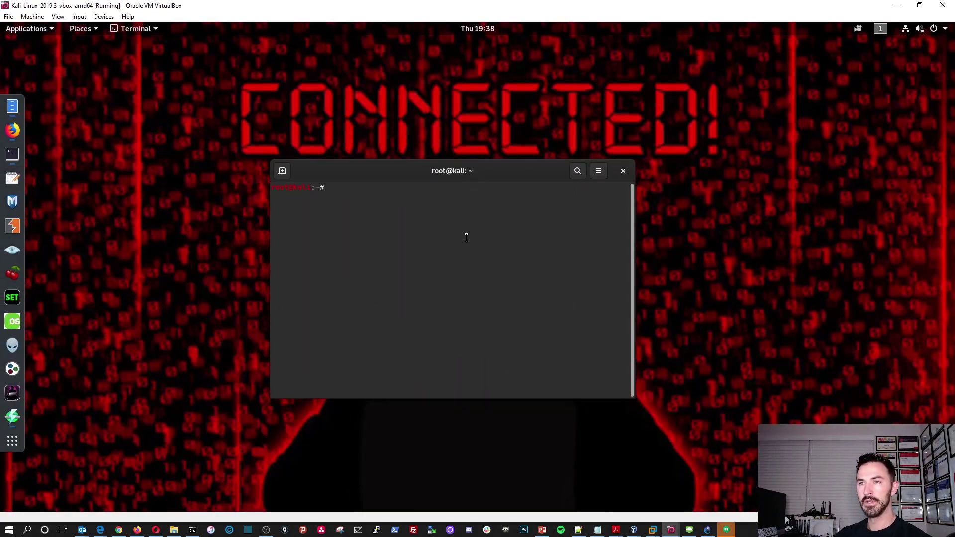
{"action": "left_click", "coordinate": [624, 171]}
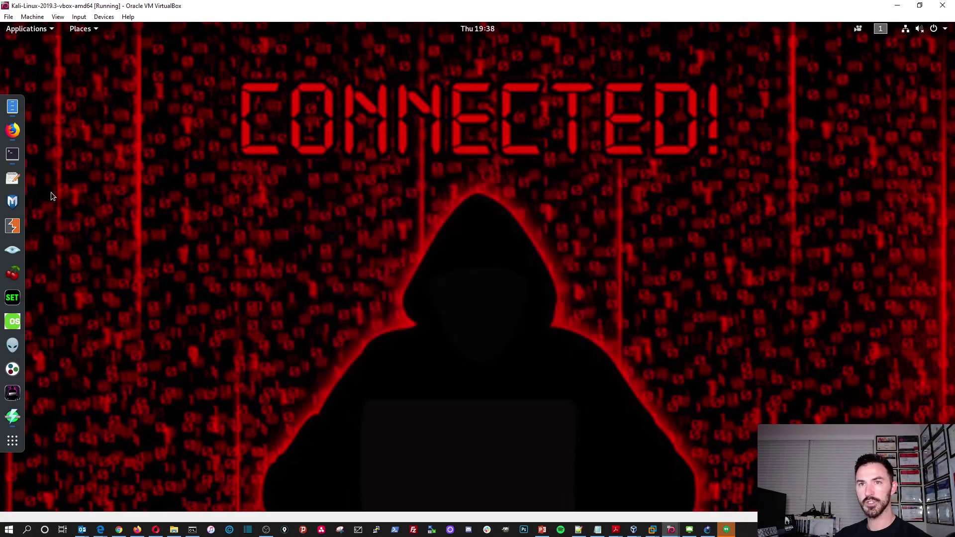
{"action": "left_click", "coordinate": [19, 156]}
Ping 192.168.99.10 from the Kali terminal, then switch to the Windows 10 Pro VM.
{"action": "type", "text": "p"}
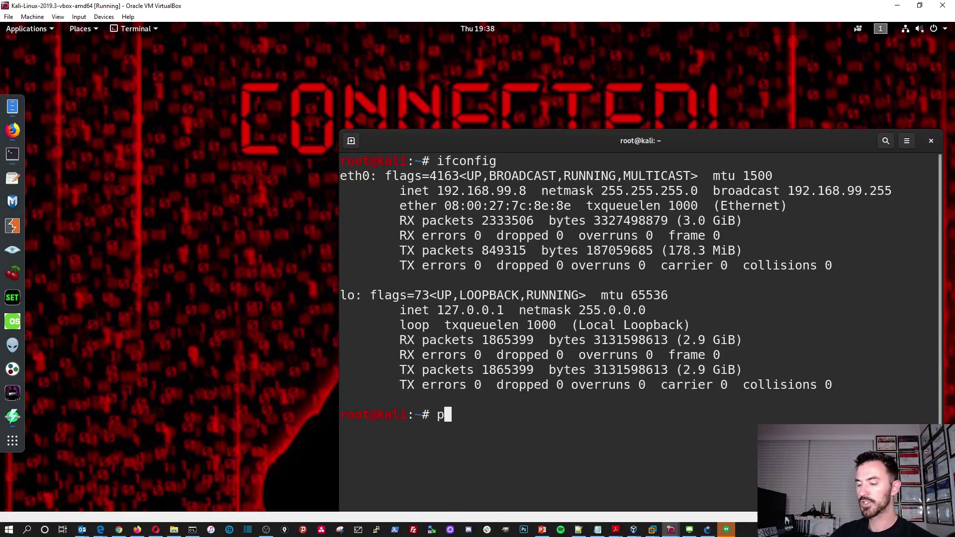
{"action": "type", "text": "ing 192."}
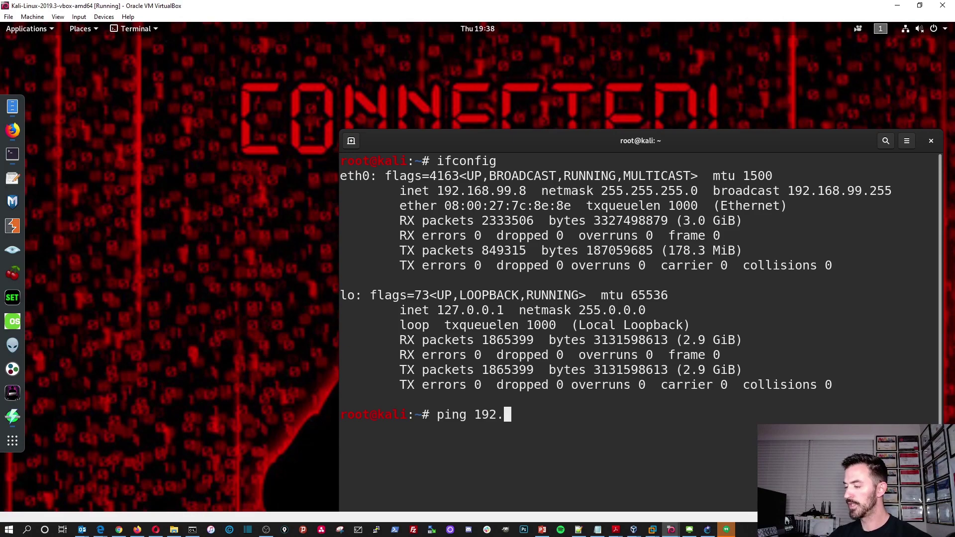
{"action": "type", "text": "168.99.10"}
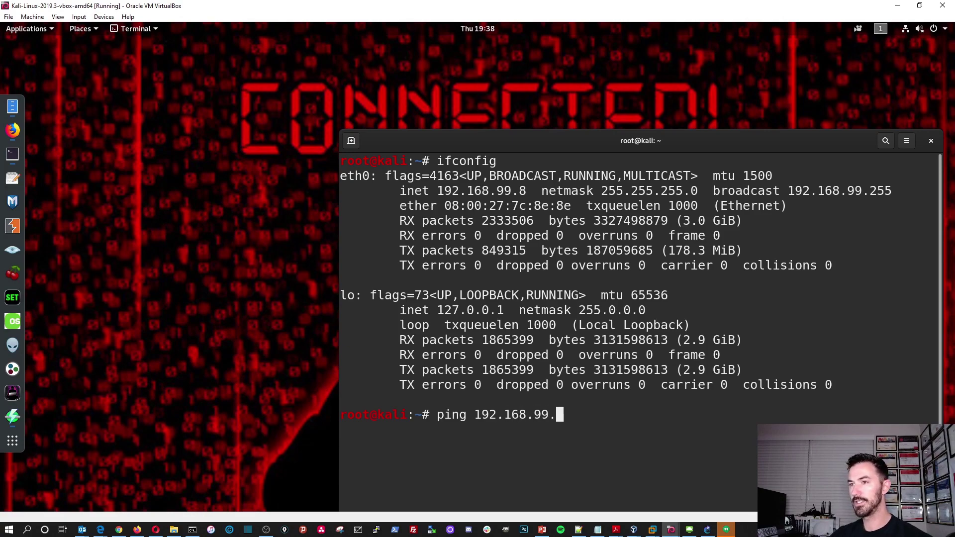
{"action": "key", "text": "Return"}
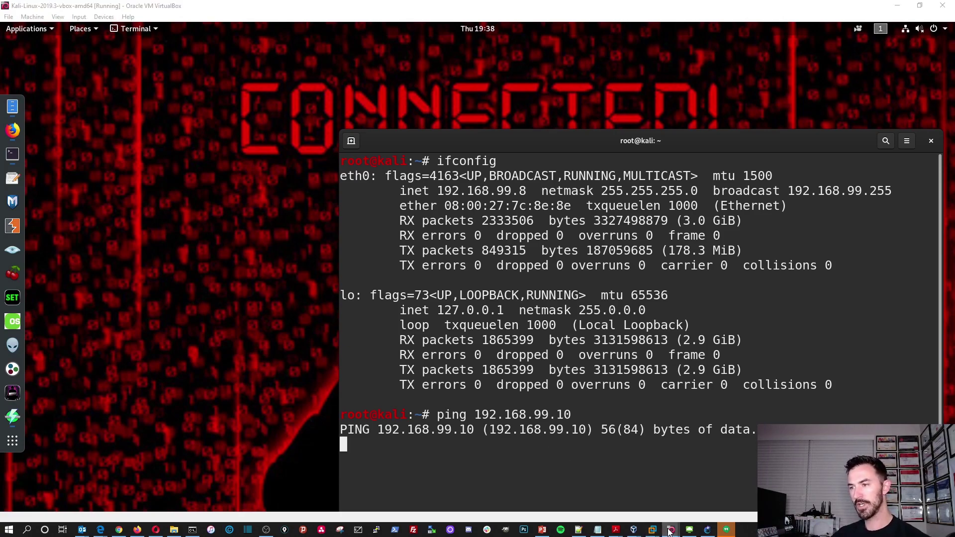
{"action": "mouse_move", "coordinate": [661, 532]}
{"action": "left_click", "coordinate": [657, 472]}
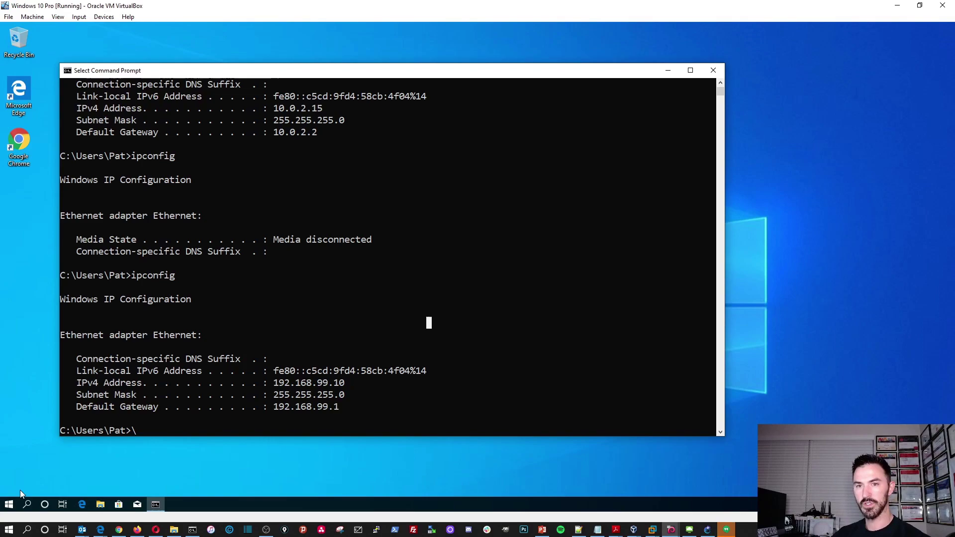
Search 'firewall' in the Windows launcher and open Windows Defender Firewall settings.
{"action": "left_click", "coordinate": [9, 504]}
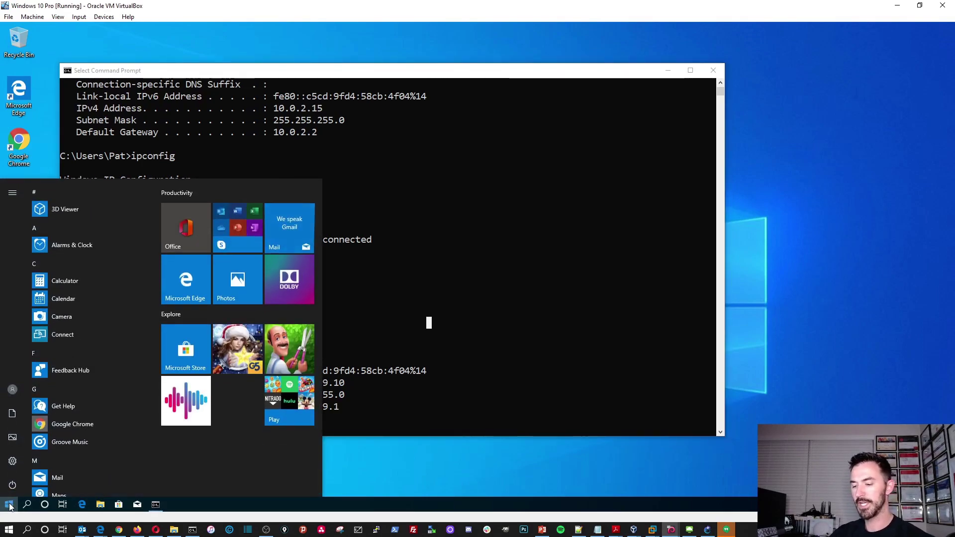
{"action": "type", "text": "firewall"}
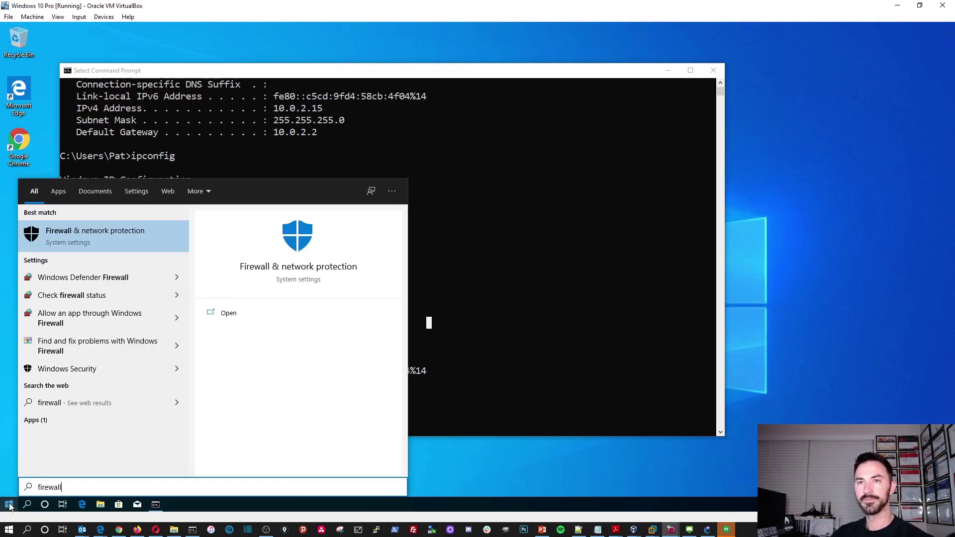
{"action": "left_click", "coordinate": [75, 279]}
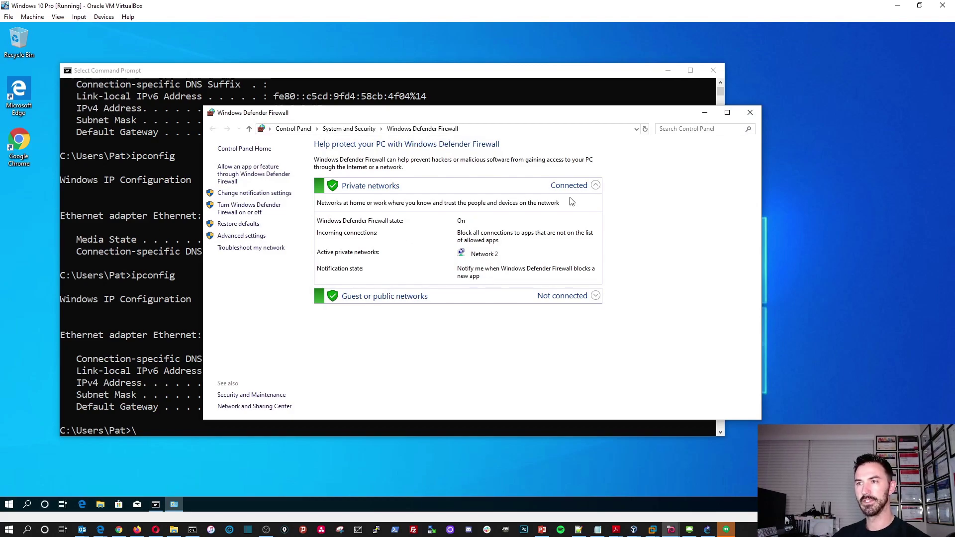
{"action": "left_click", "coordinate": [595, 186]}
{"action": "left_click", "coordinate": [573, 188]}
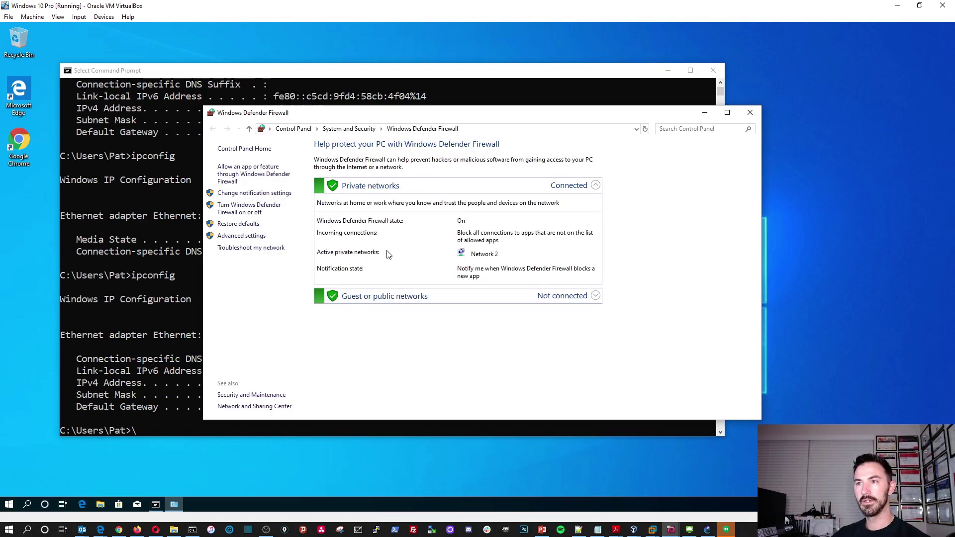
Turn the firewall off for private and public networks, close it, and return to Kali.
{"action": "left_click", "coordinate": [259, 193]}
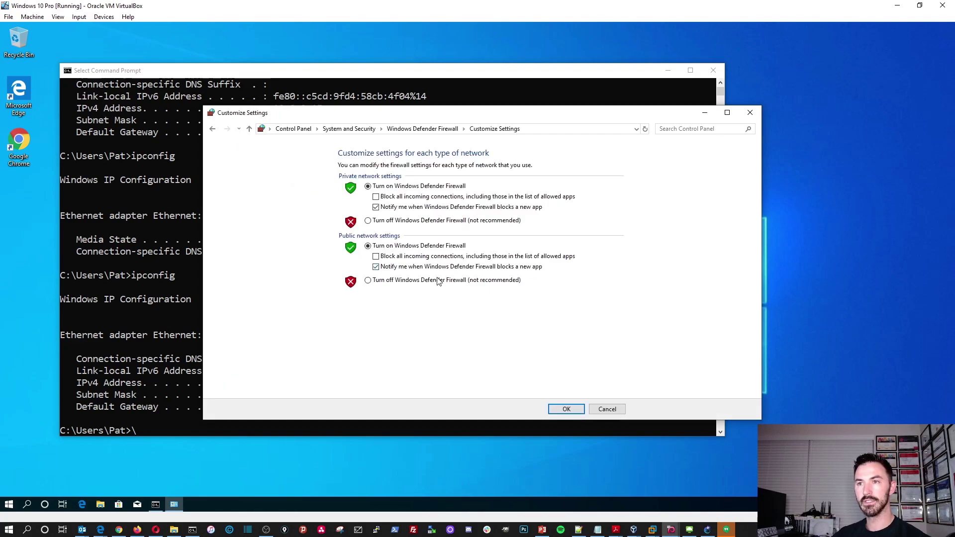
{"action": "left_click", "coordinate": [397, 222]}
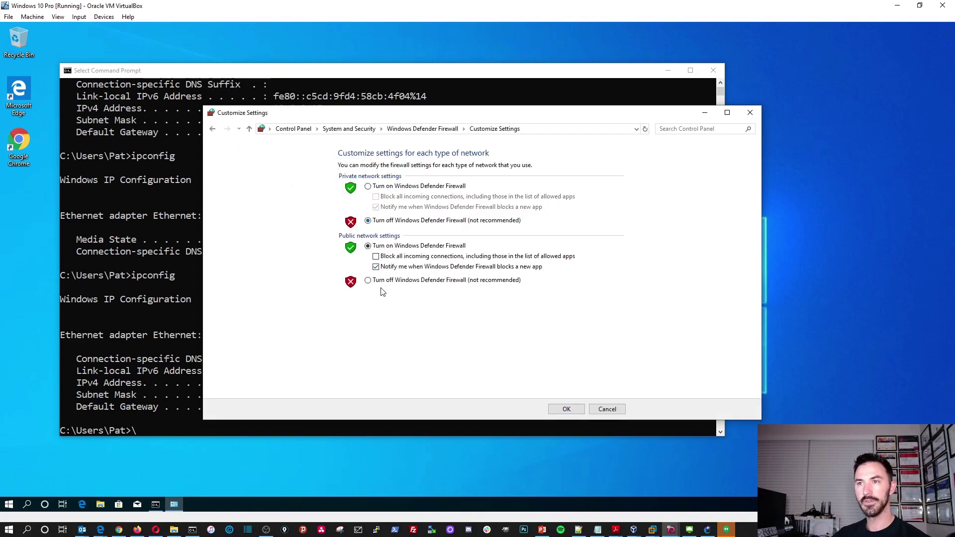
{"action": "left_click", "coordinate": [566, 409]}
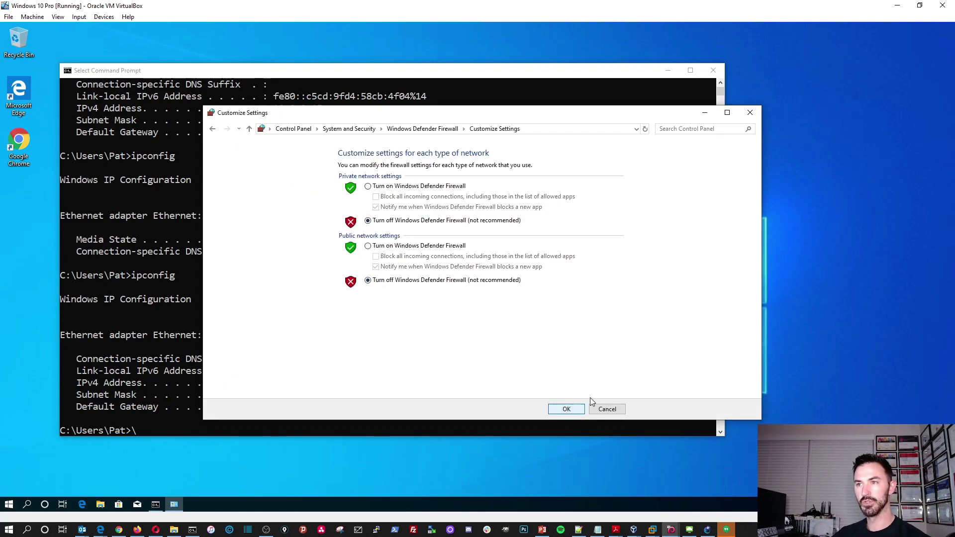
{"action": "left_click", "coordinate": [750, 112]}
{"action": "left_click", "coordinate": [897, 5]}
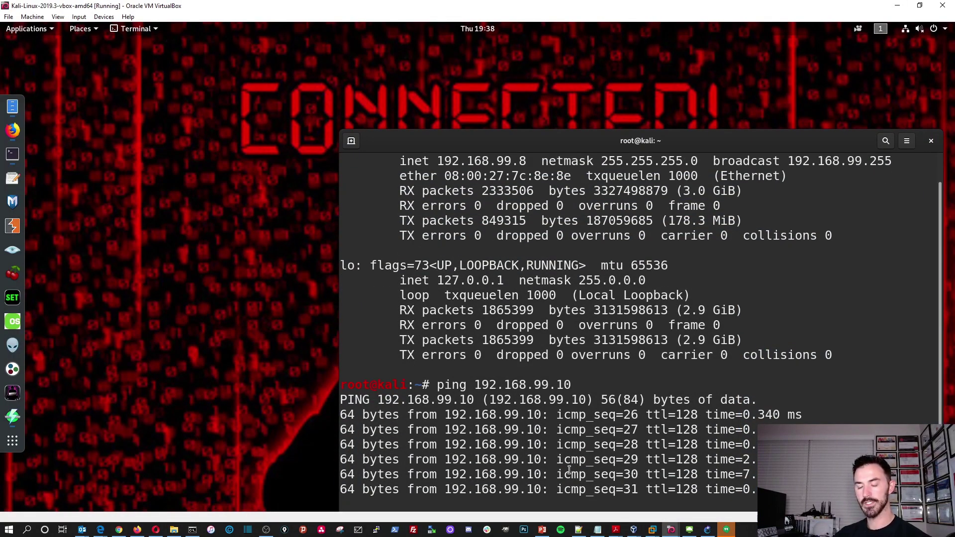
Stop the ping to 192.168.99.10 and bring Angry IP Scanner back from the dock.
{"action": "key", "text": "ctrl+c"}
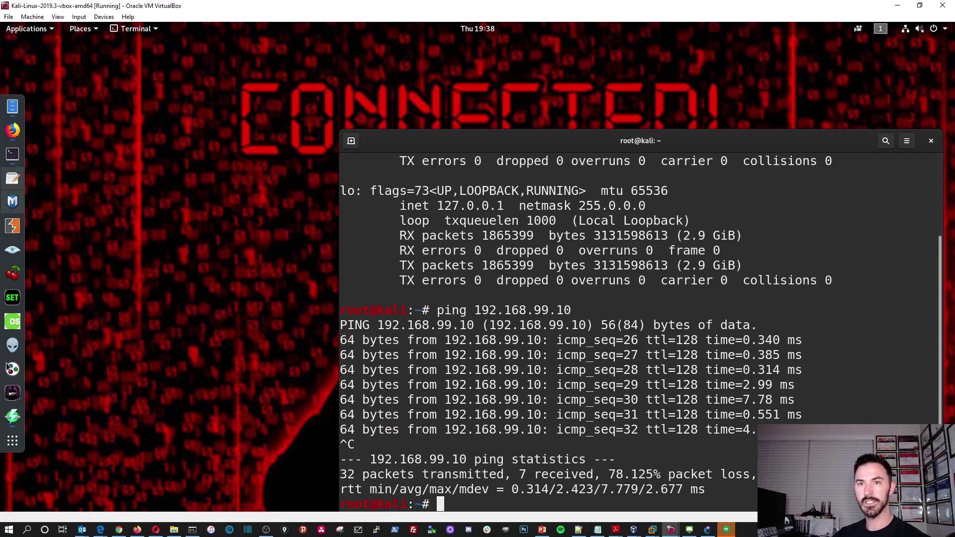
{"action": "left_click", "coordinate": [13, 417]}
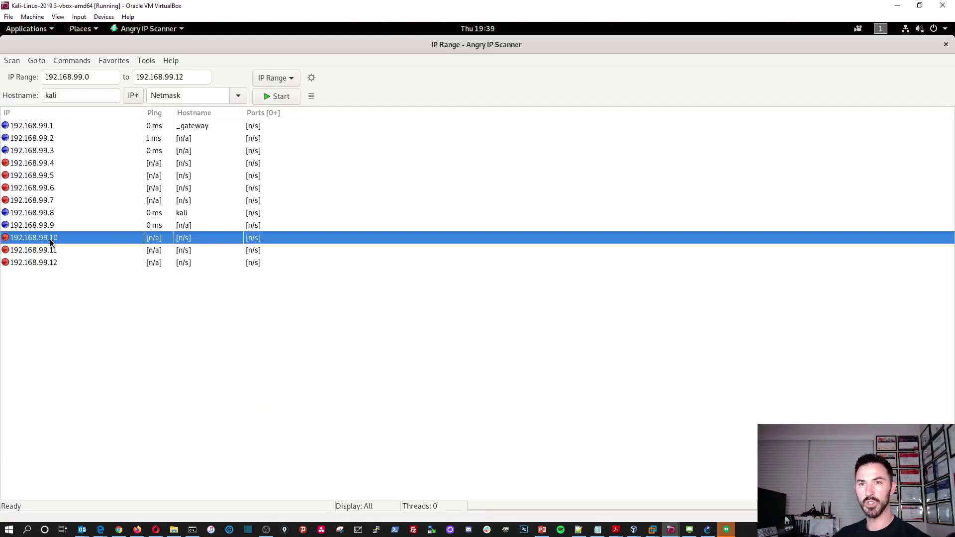
Rescan 192.168.99.0–12 discarding old results, check rows .10, .9, .8, and close Scan Statistics.
{"action": "left_click", "coordinate": [279, 97]}
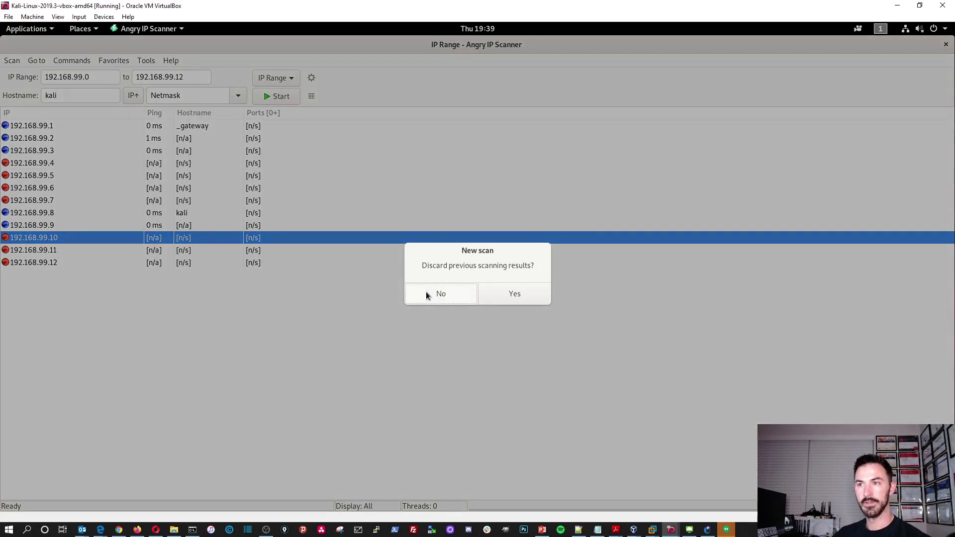
{"action": "left_click", "coordinate": [501, 295]}
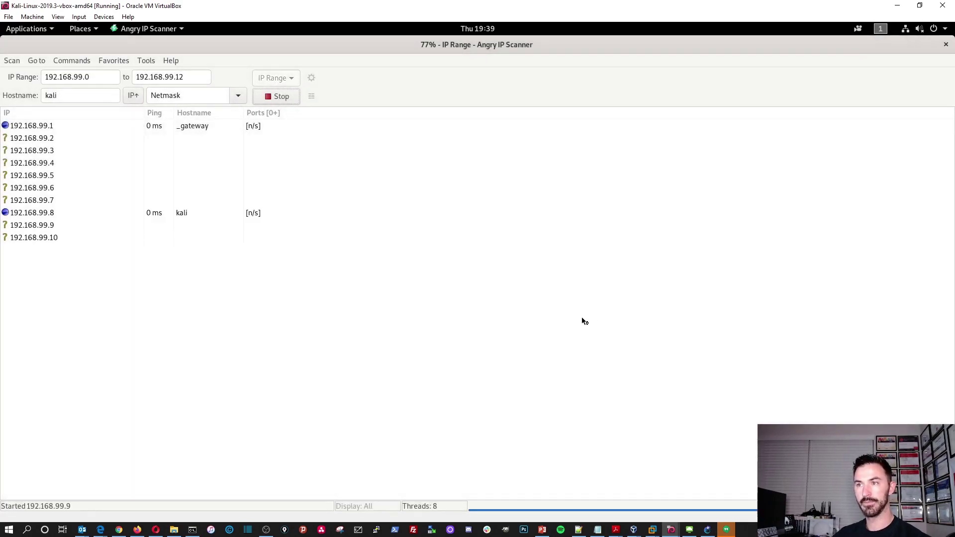
{"action": "left_click", "coordinate": [48, 239]}
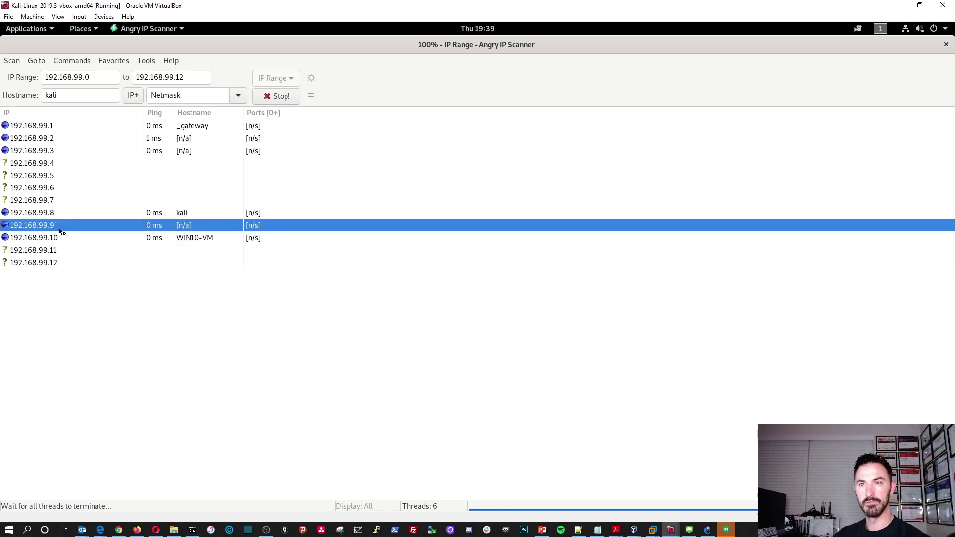
{"action": "left_click", "coordinate": [60, 228]}
{"action": "left_click", "coordinate": [88, 217]}
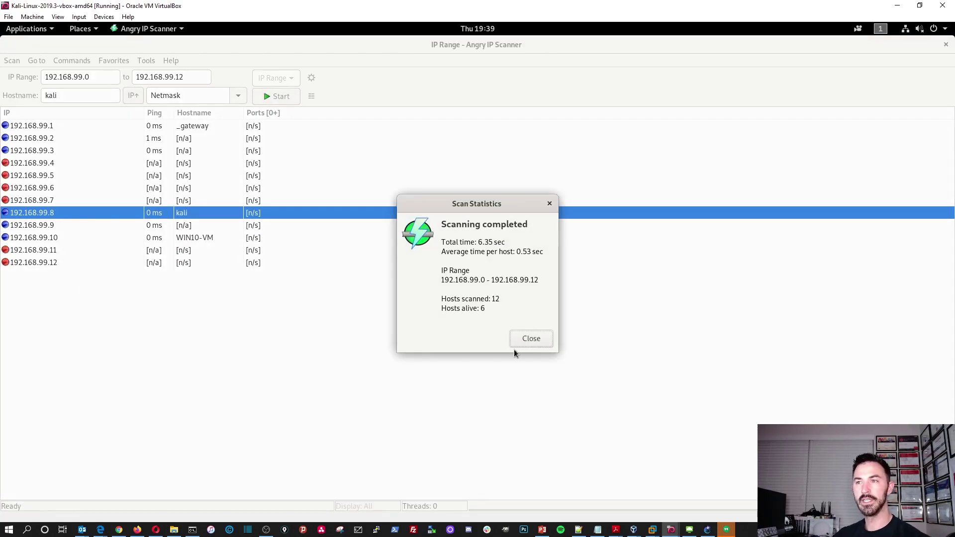
{"action": "left_click", "coordinate": [532, 343]}
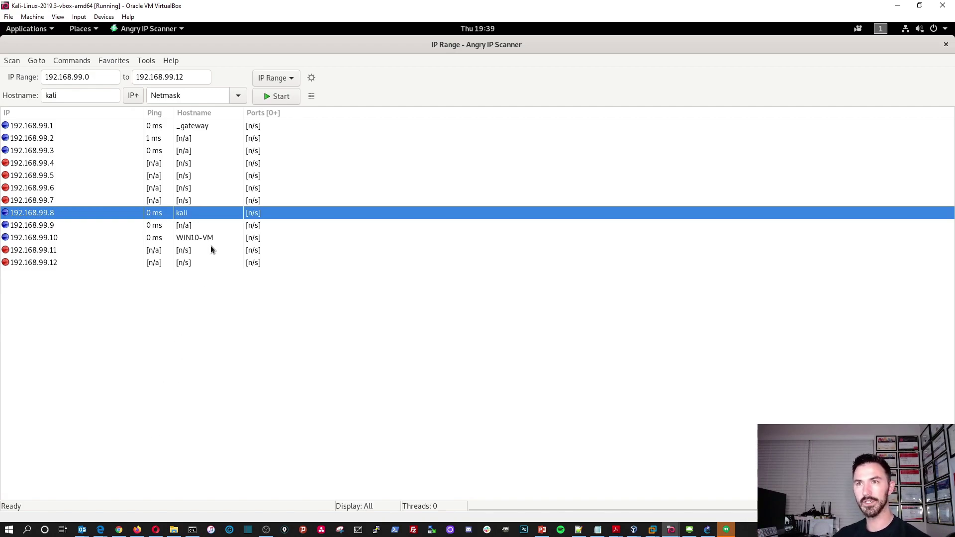
Export all scan results as test-patsnetwork.txt via Scan > Export all.
{"action": "left_click", "coordinate": [12, 60]}
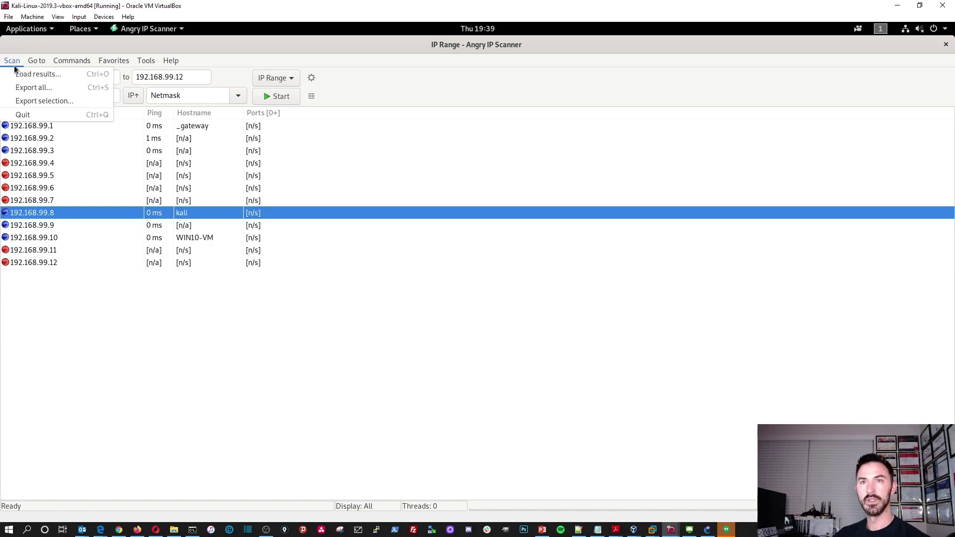
{"action": "left_click", "coordinate": [60, 88]}
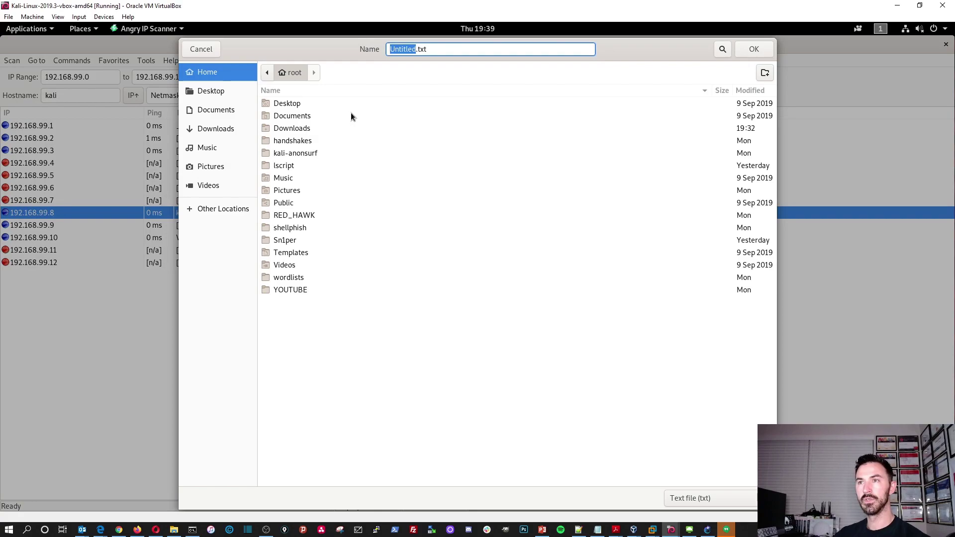
{"action": "type", "text": "test"}
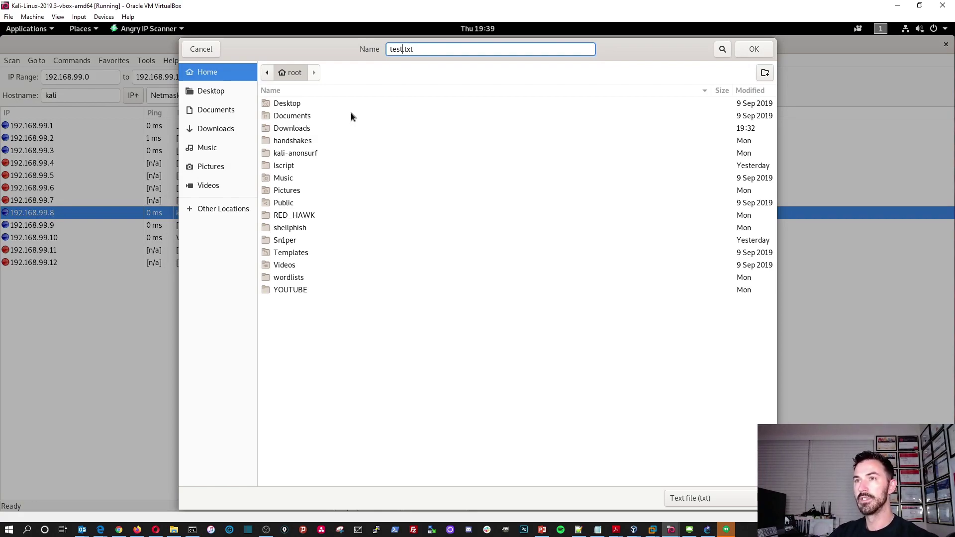
{"action": "type", "text": "-pat"}
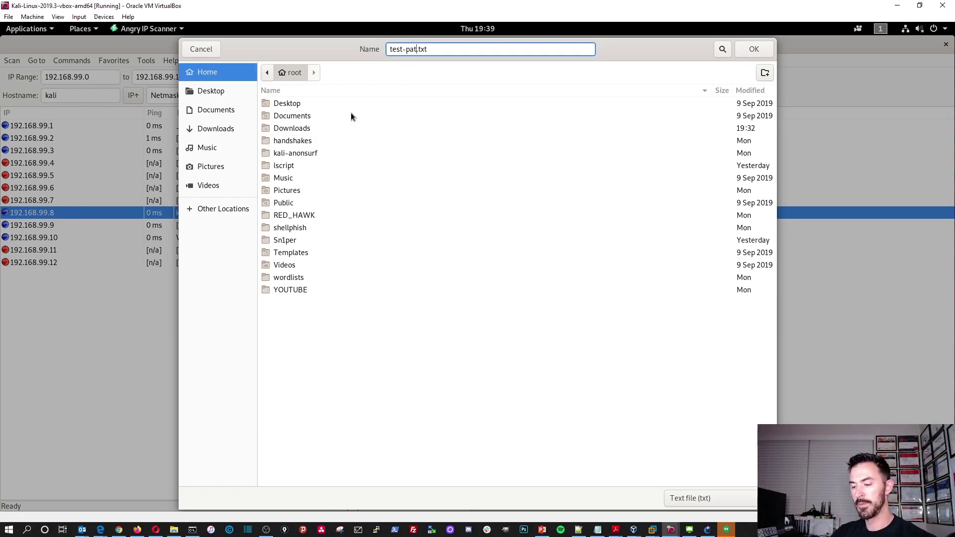
{"action": "type", "text": "snetwork"}
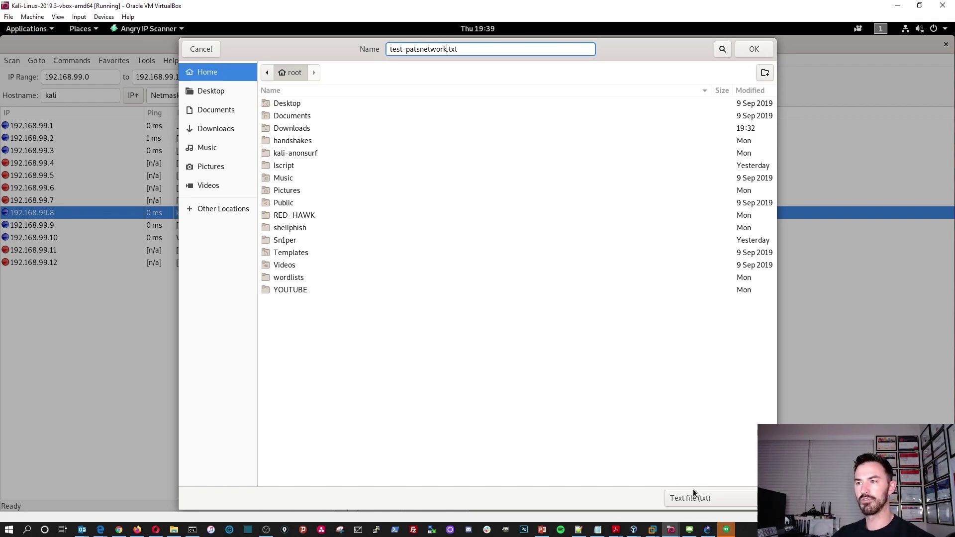
{"action": "left_click", "coordinate": [763, 50]}
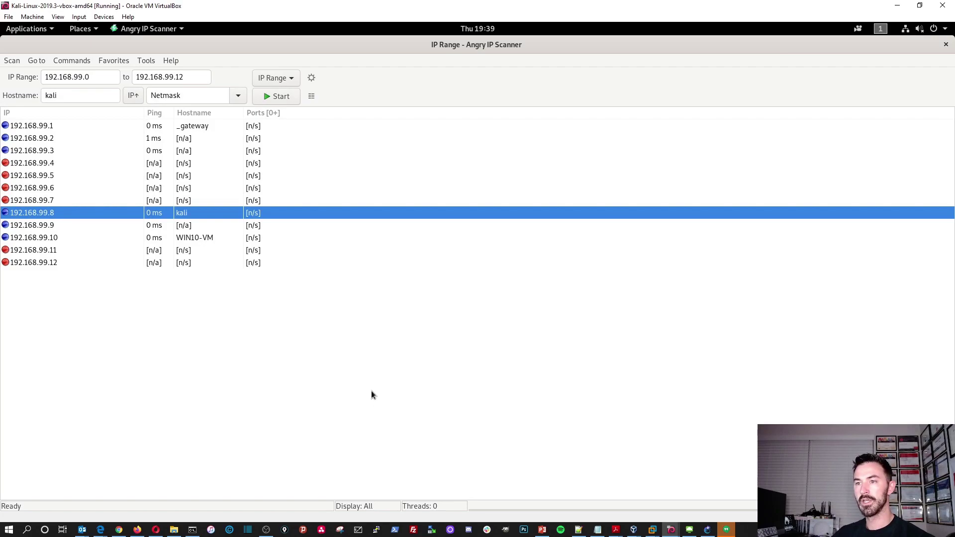
Minimize Angry IP Scanner and maximize the terminal.
{"action": "right_click", "coordinate": [720, 50]}
{"action": "left_click", "coordinate": [731, 70]}
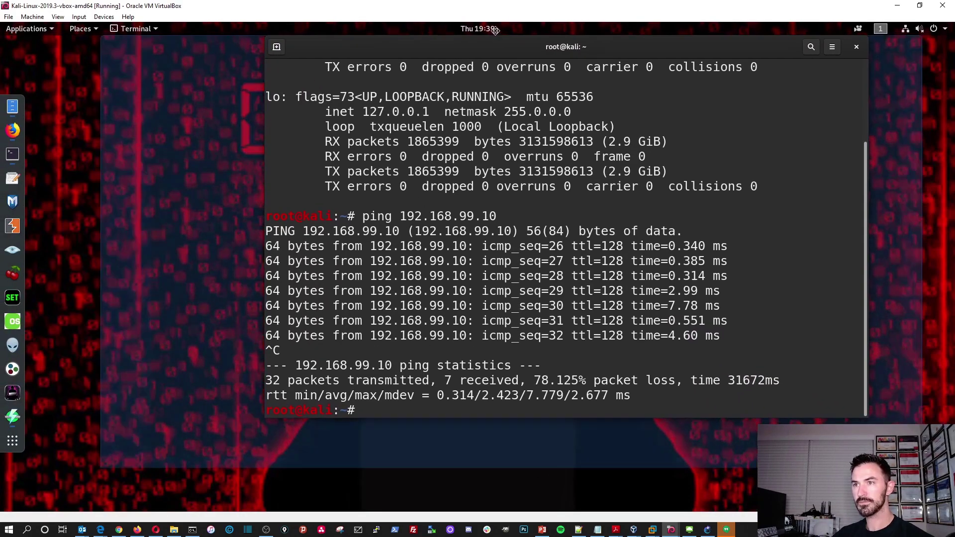
{"action": "double_click", "coordinate": [495, 46]}
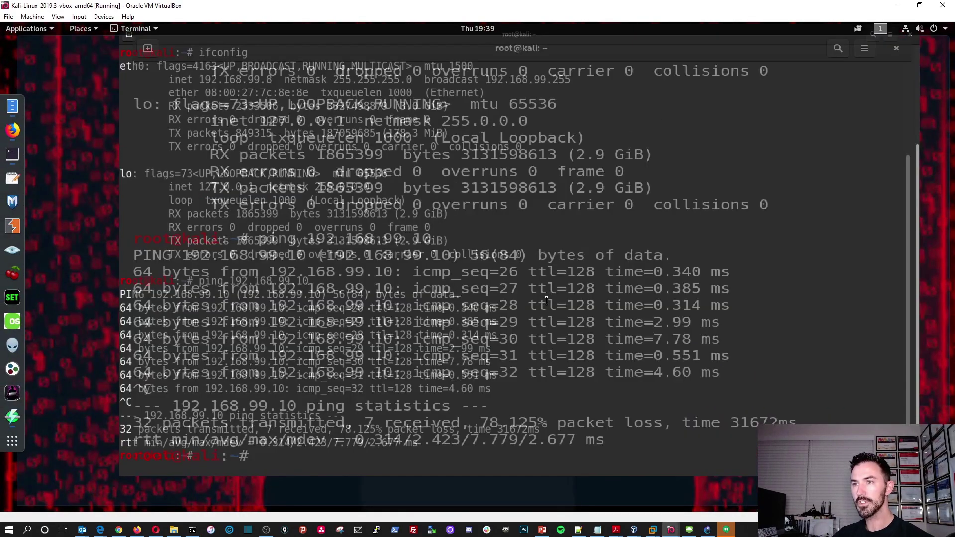
Run ls, then cat test-patsnetwork.txt to display the exported results including WIN10-VM.
{"action": "key", "text": "Return"}
{"action": "key", "text": "Return"}
{"action": "key", "text": "Return"}
{"action": "key", "text": "Return"}
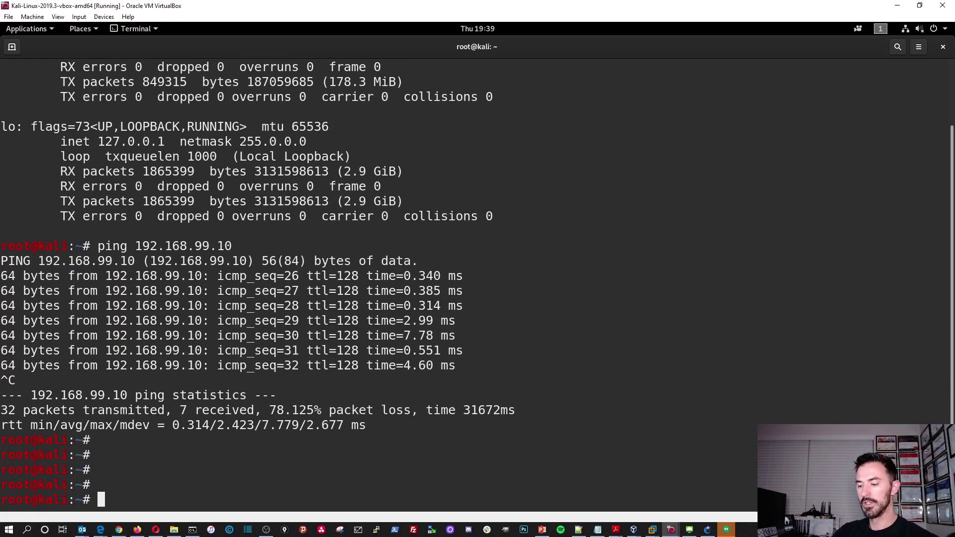
{"action": "type", "text": "ls"}
{"action": "key", "text": "Return"}
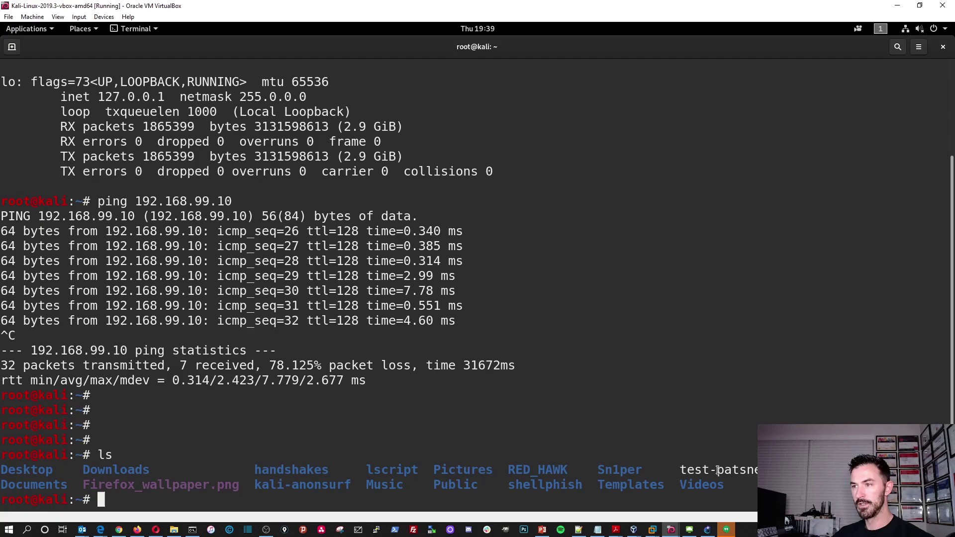
{"action": "type", "text": "cat "}
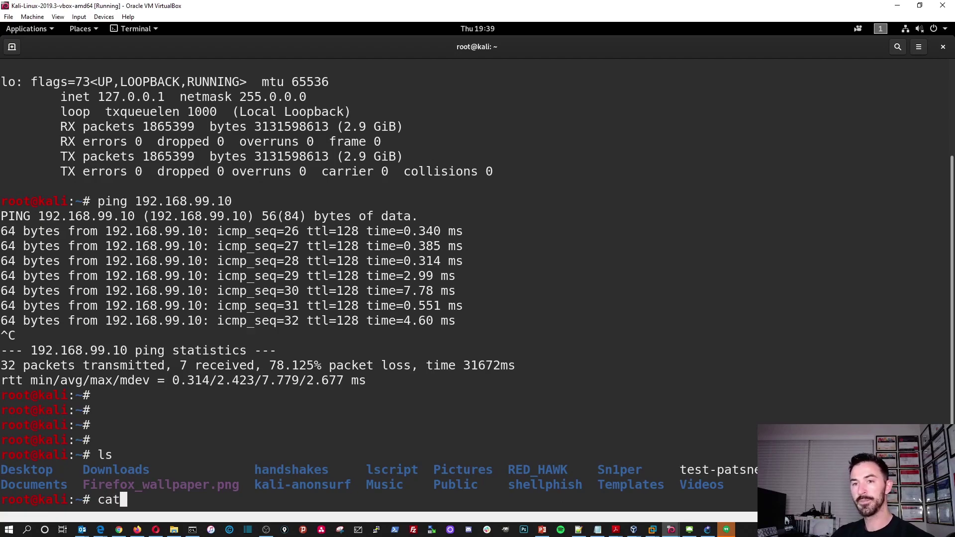
{"action": "type", "text": "test"}
{"action": "key", "text": "Tab"}
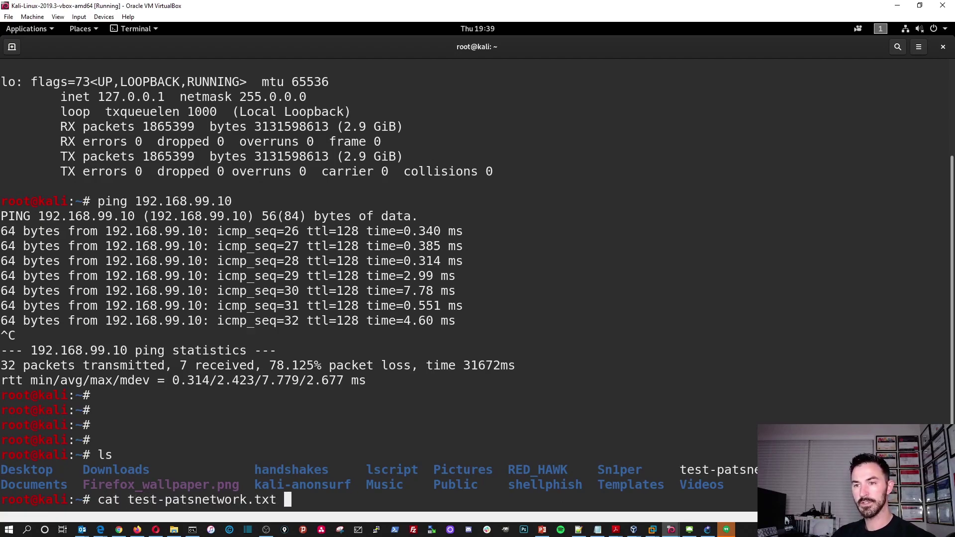
{"action": "key", "text": "Return"}
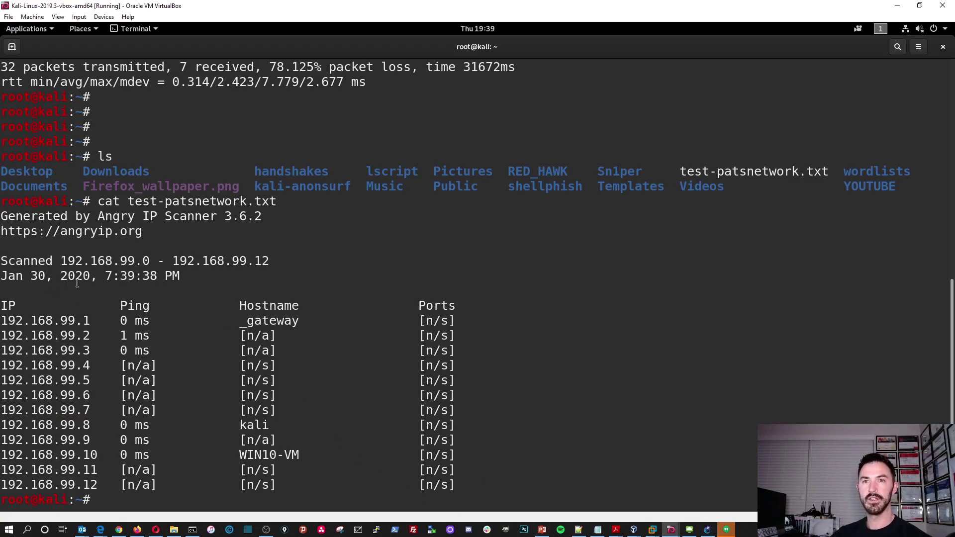
{"action": "left_click_drag", "start_coordinate": [4, 259], "coordinate": [464, 485]}
{"action": "left_click", "coordinate": [467, 485]}
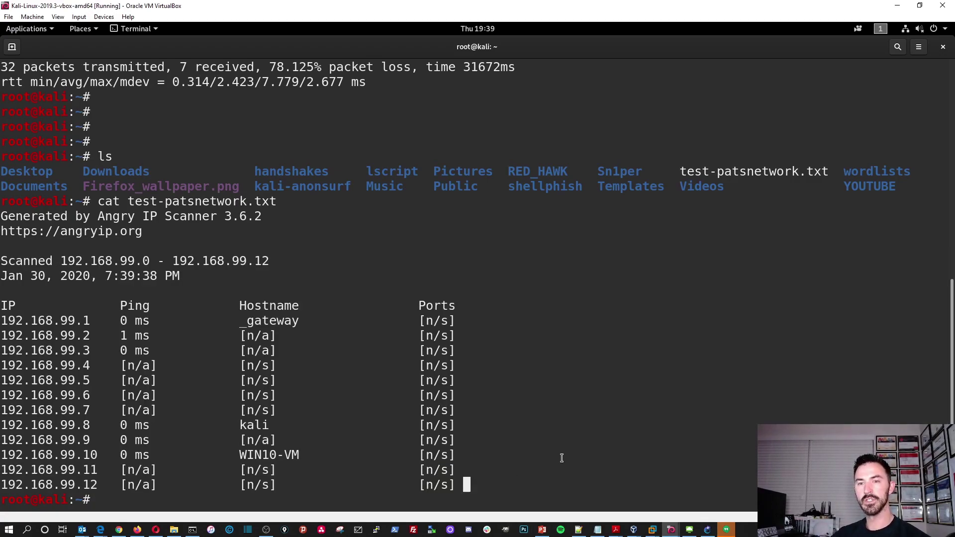
Minimize the terminal window from its title-bar menu to reveal the CONNECTED! desktop wallpaper.
{"action": "right_click", "coordinate": [840, 47]}
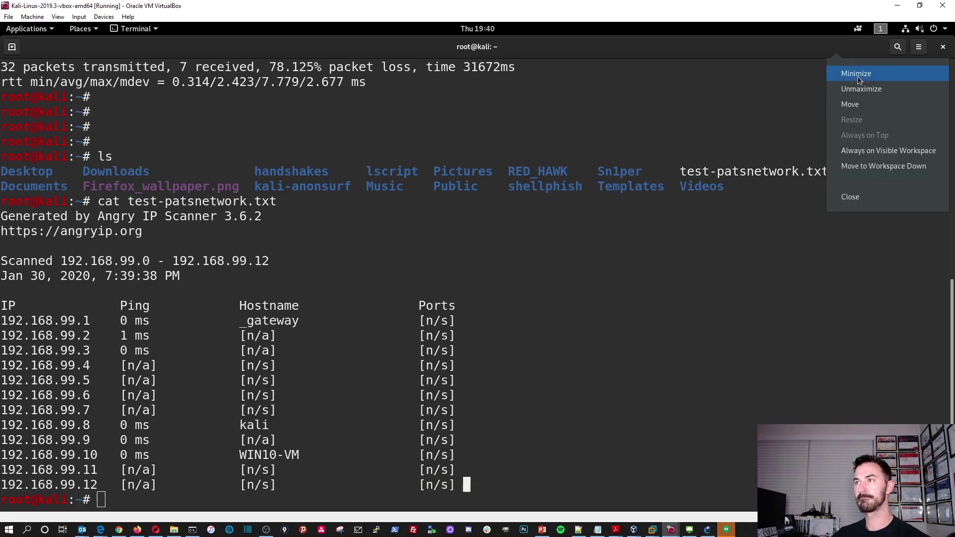
{"action": "left_click", "coordinate": [858, 76]}
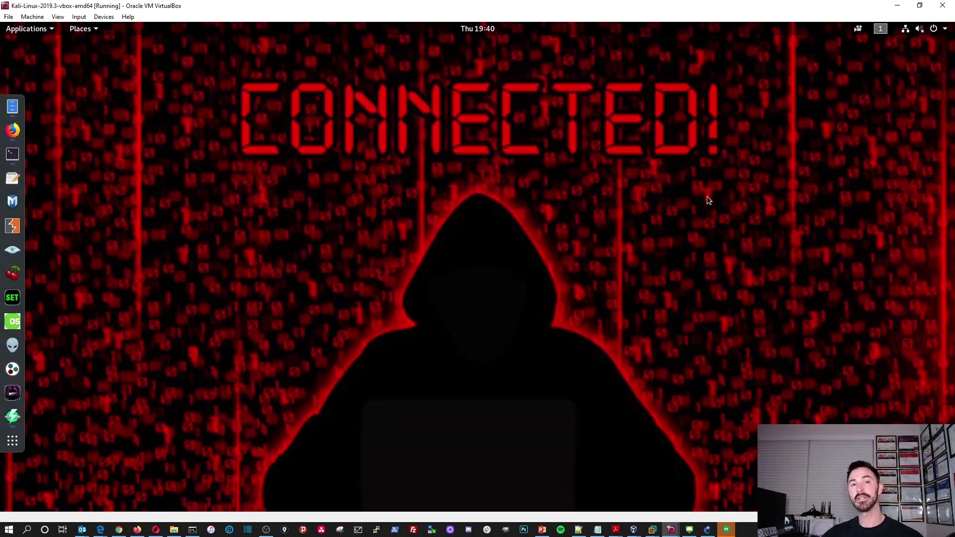